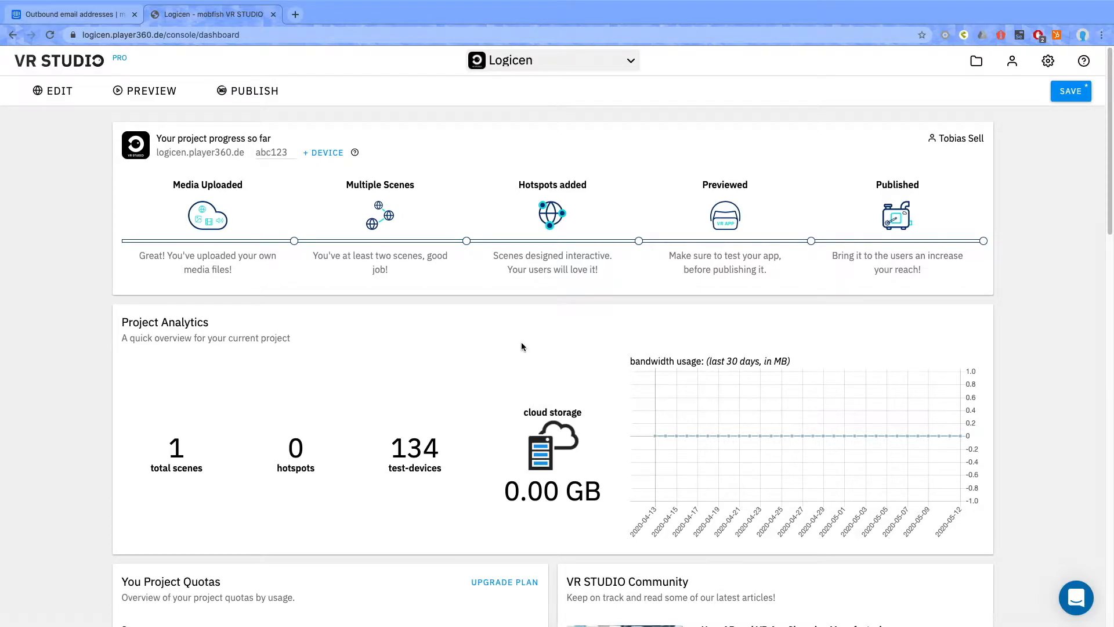
# Add a Scenelink hotspot to the Start Scene in the project editor and open its logic settings.
pyautogui.click(59, 99)
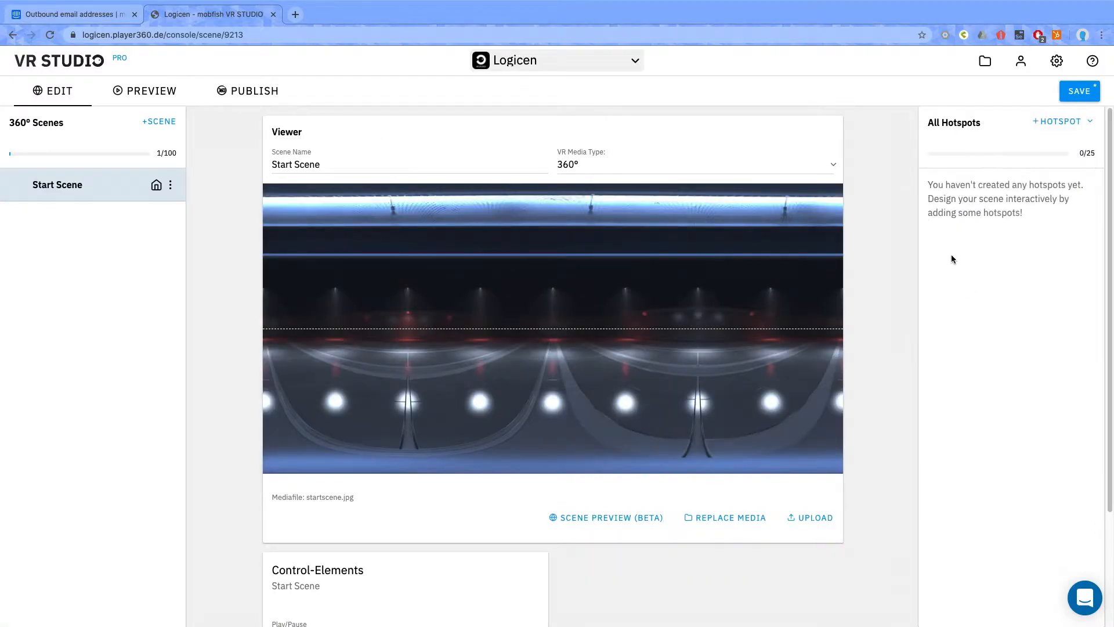
pyautogui.click(1044, 122)
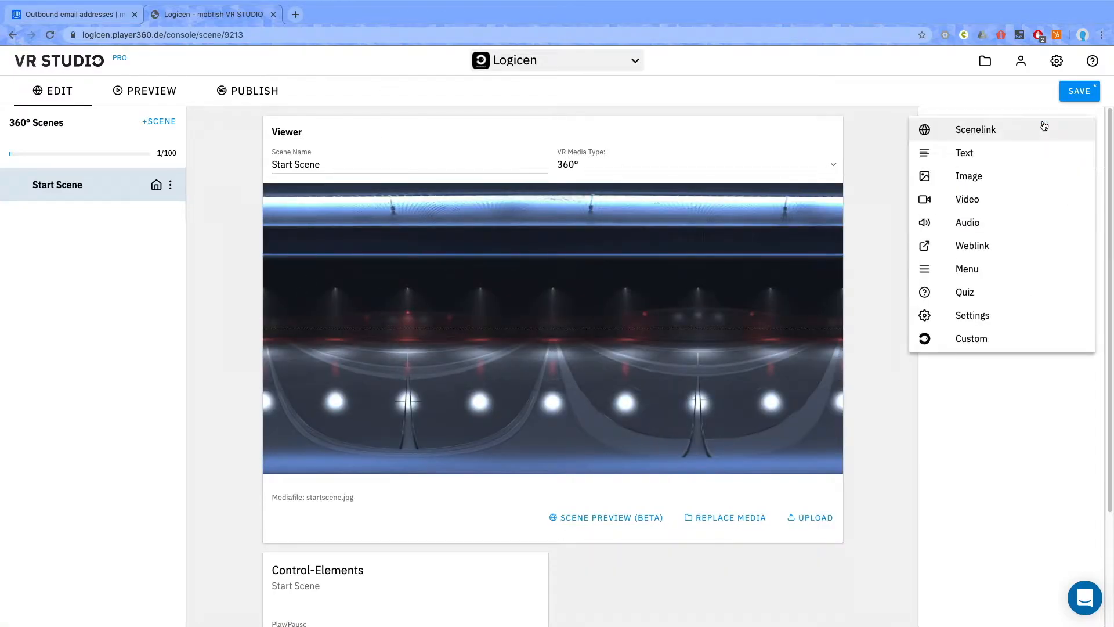
pyautogui.click(973, 140)
pyautogui.click(1072, 185)
pyautogui.click(1073, 185)
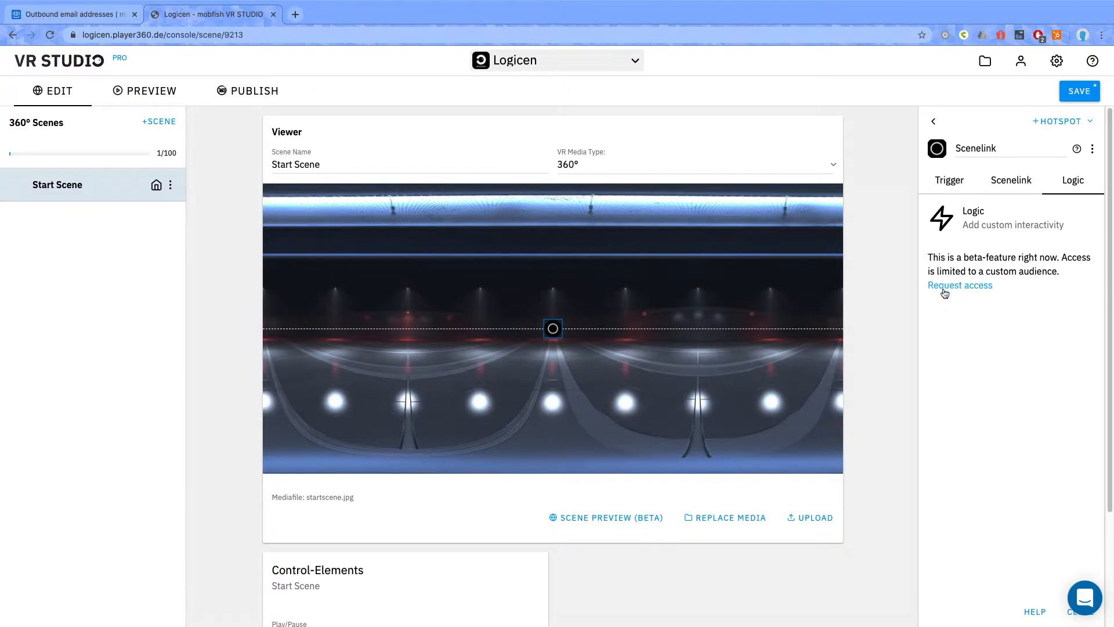
# Open the beta access request form for the Logic feature, and save the VR Studio project with its Scenelink hotspot.
pyautogui.click(949, 287)
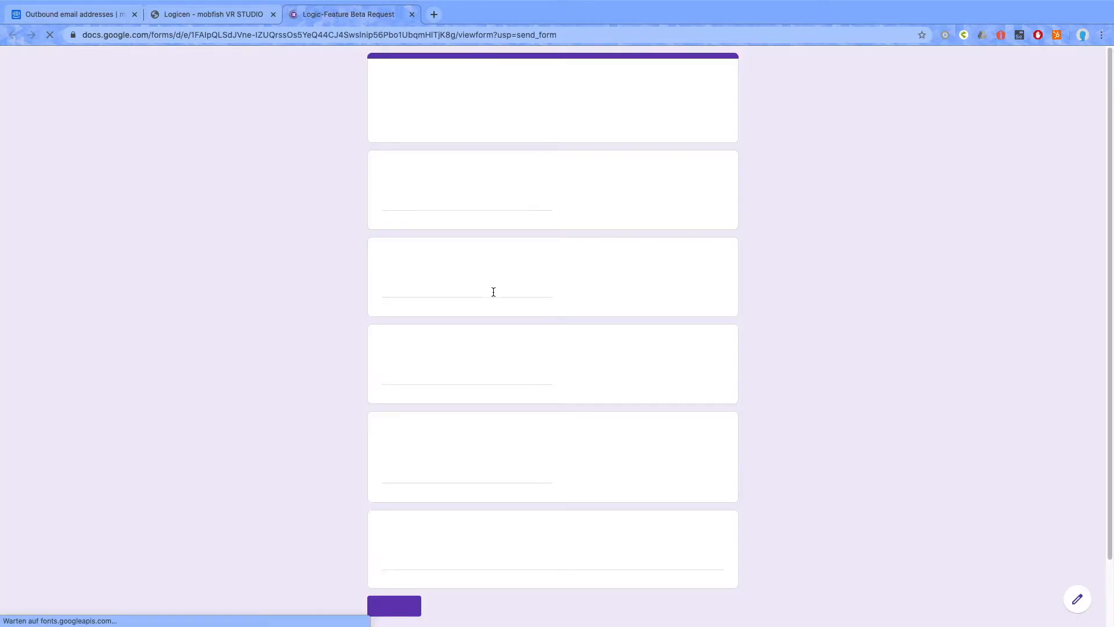
pyautogui.click(235, 18)
pyautogui.click(1078, 91)
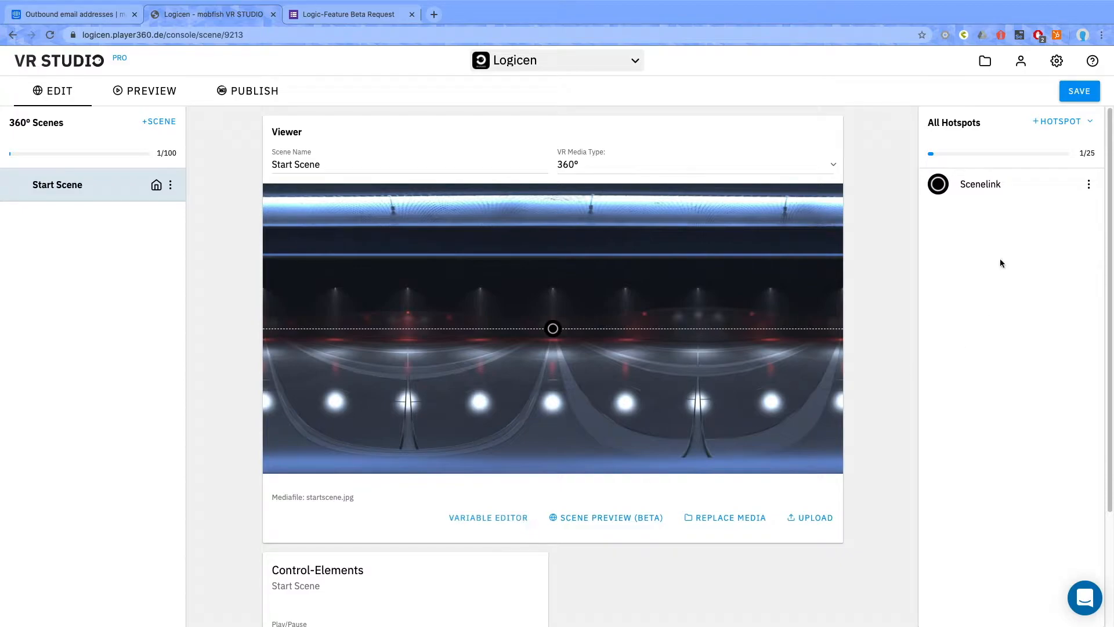
pyautogui.click(1063, 185)
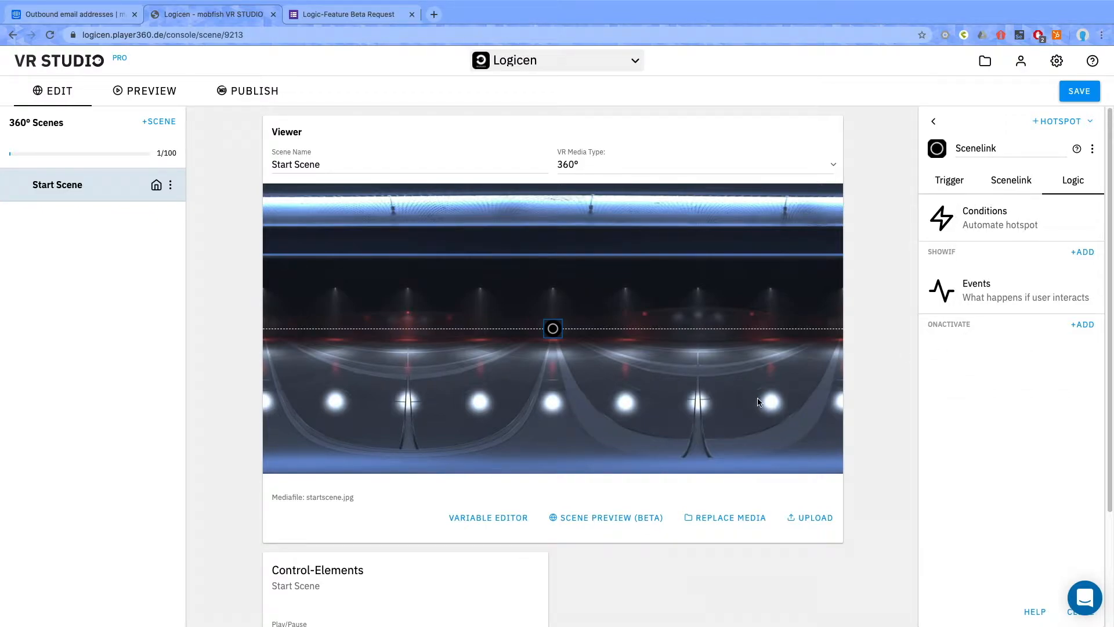
# Add a new scene named Final and assign -Submarine 1.jpg from the media library as its 360° media.
pyautogui.click(159, 121)
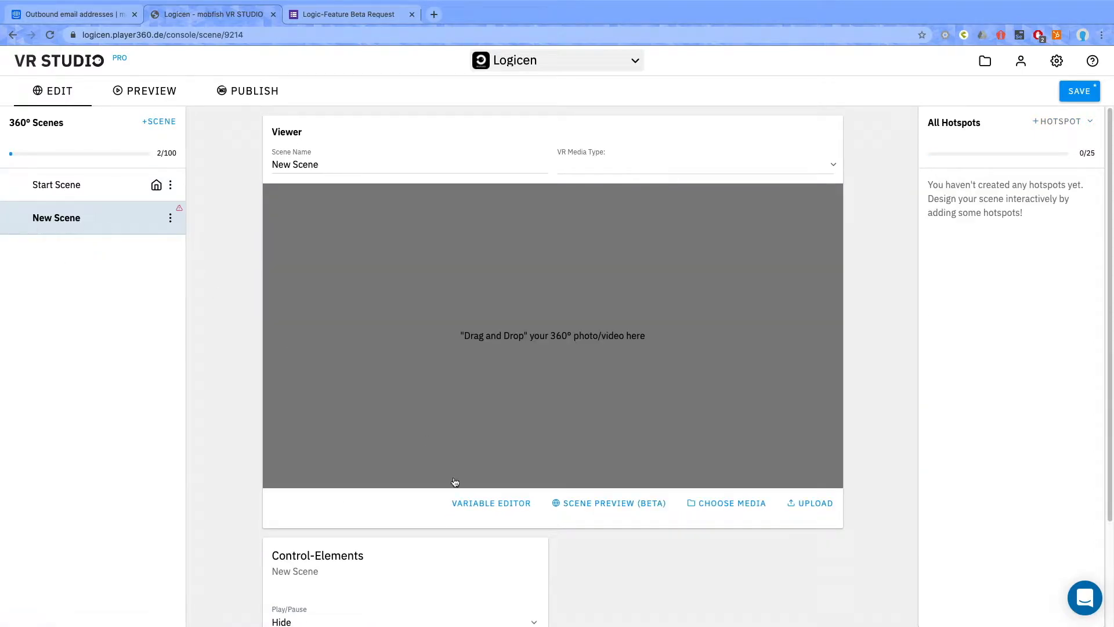
pyautogui.click(273, 165)
pyautogui.press('super+a')
pyautogui.write('Fianl')
pyautogui.press('BackSpace')
pyautogui.press('BackSpace')
pyautogui.press('BackSpace')
pyautogui.write('nal')
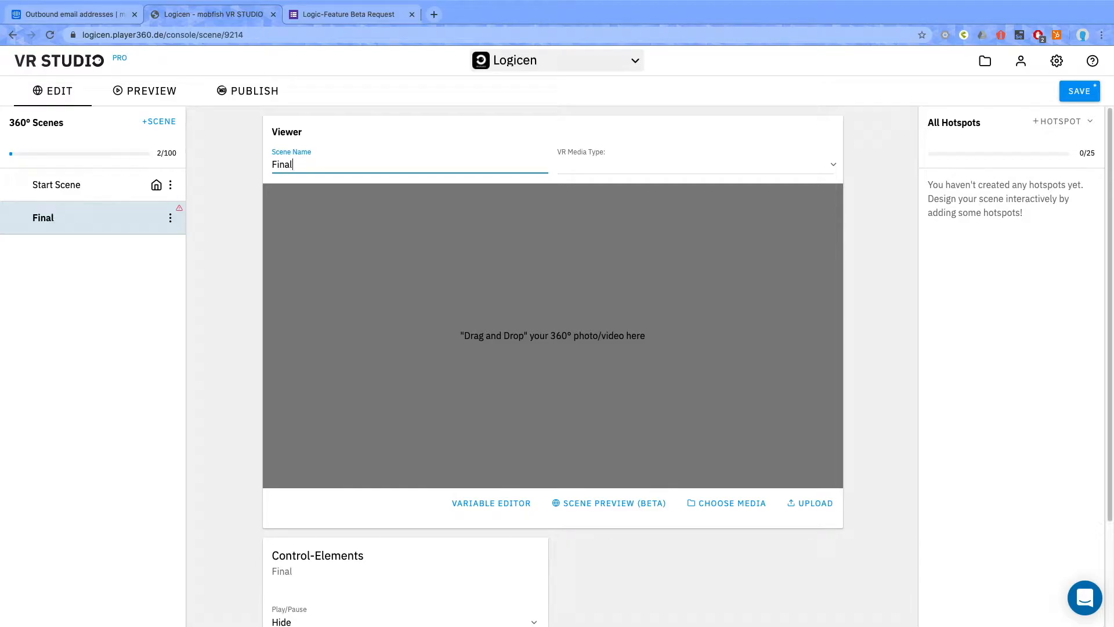
pyautogui.click(707, 505)
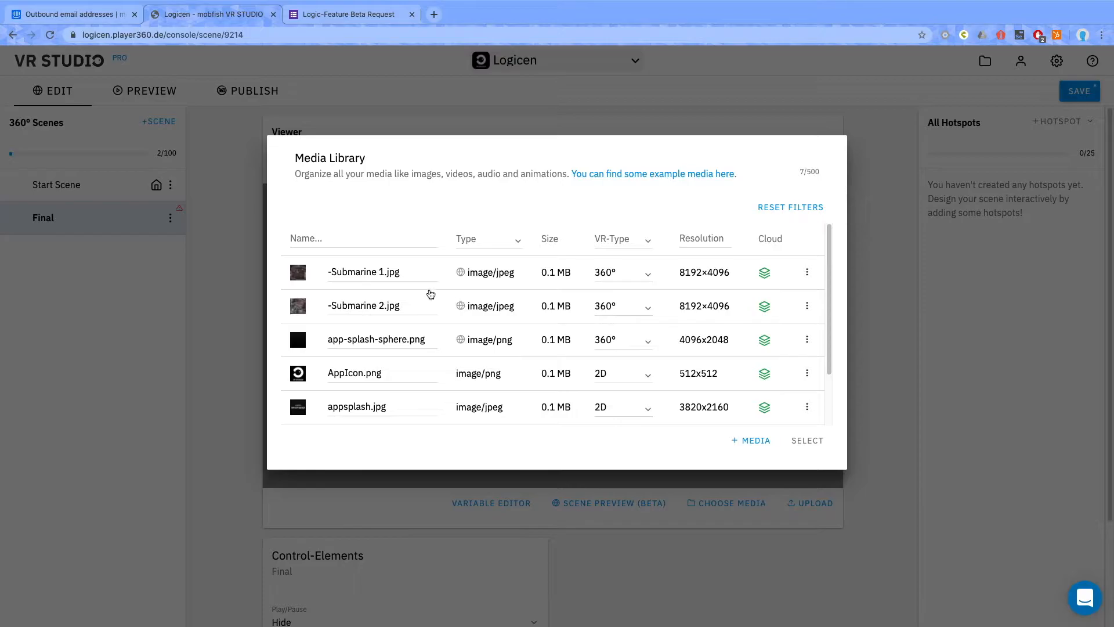
pyautogui.click(298, 274)
# In the Start Scene, shift the Scenelink hotspot to the right along the horizon and link it to the Final scene.
pyautogui.click(72, 186)
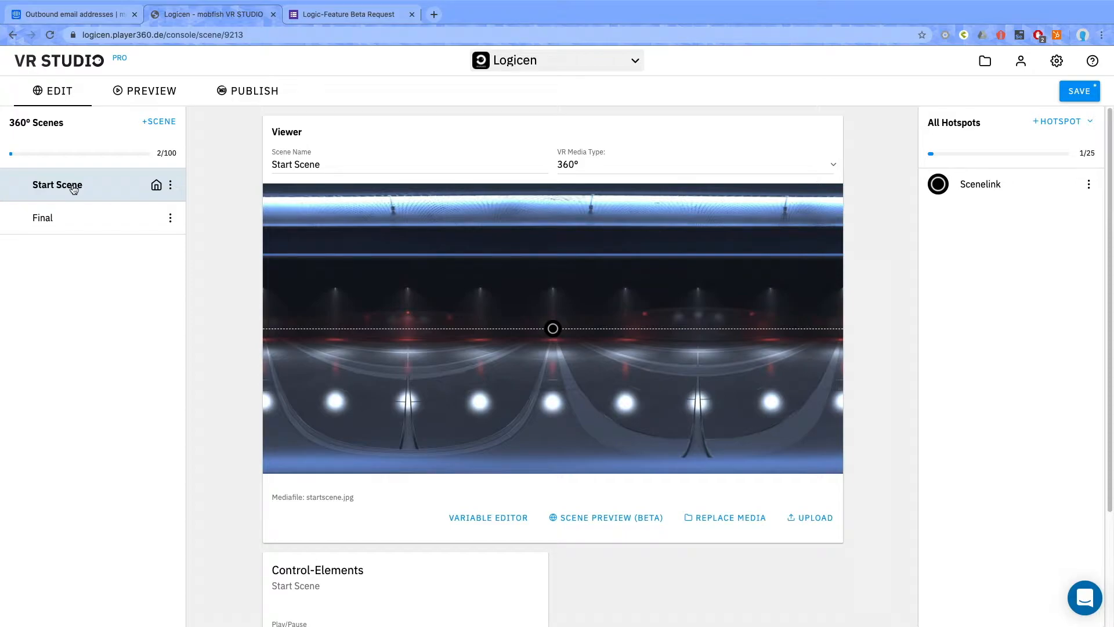
pyautogui.moveTo(553, 329); pyautogui.dragTo(616, 330)
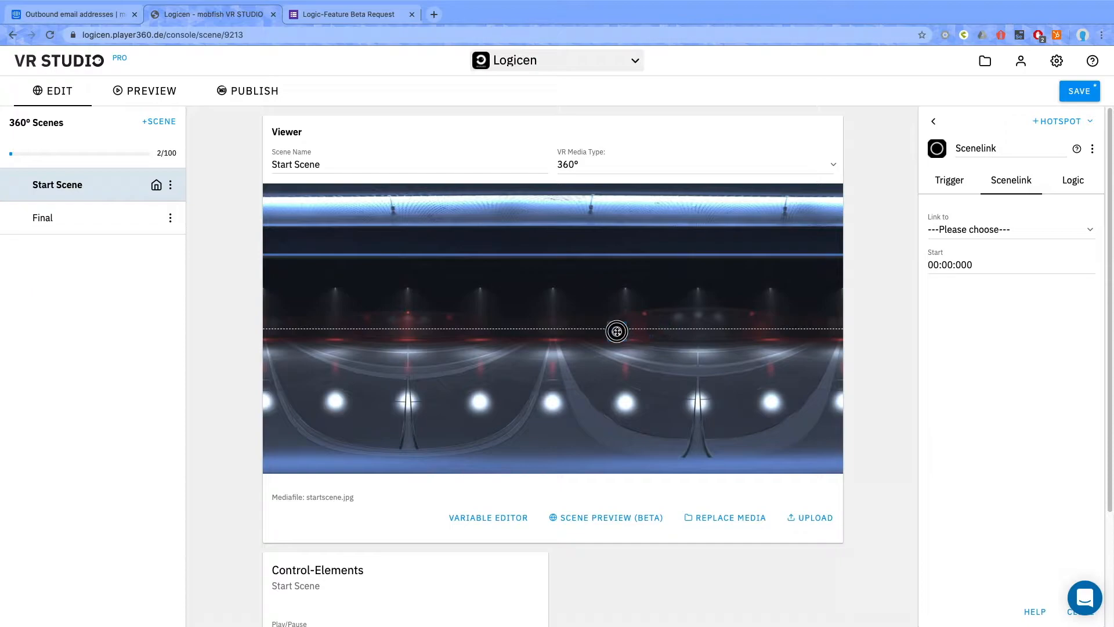
pyautogui.click(933, 121)
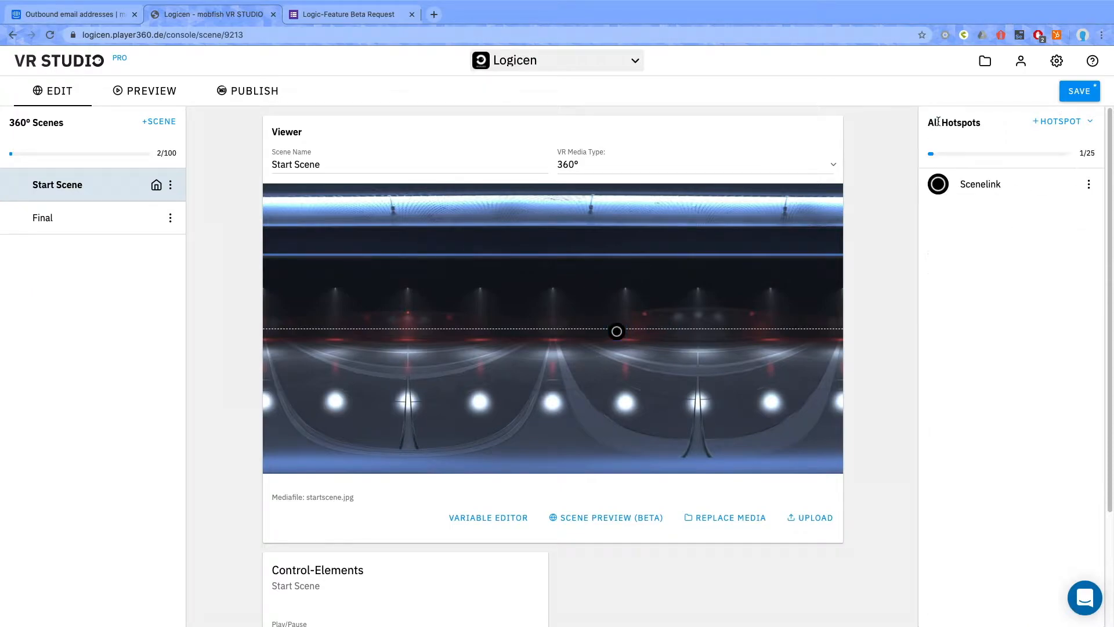
pyautogui.click(986, 184)
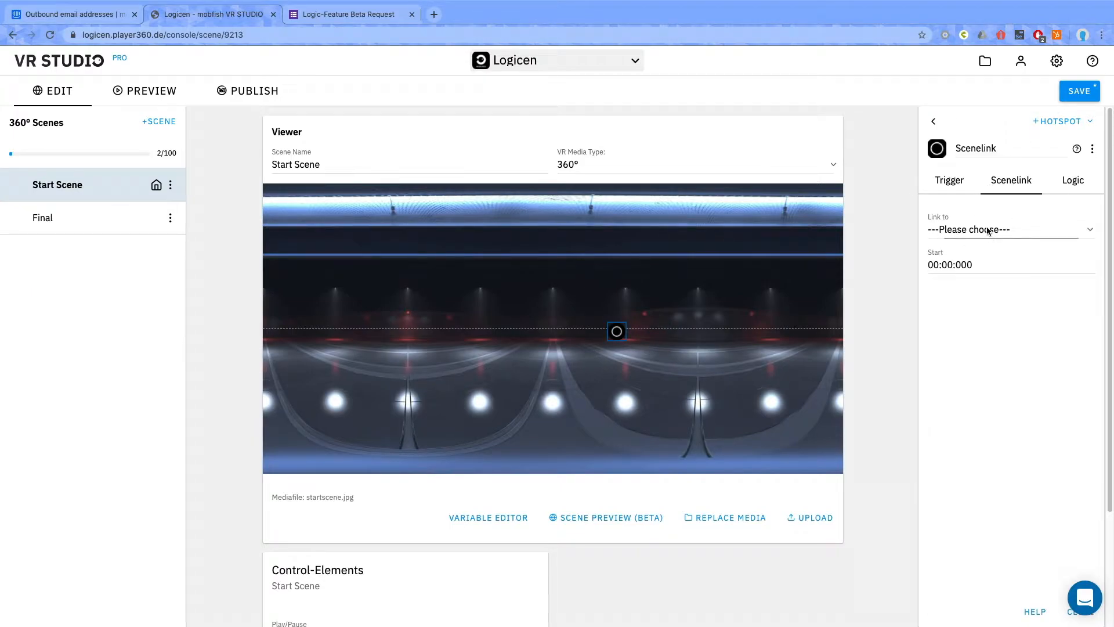
pyautogui.click(986, 231)
pyautogui.click(963, 255)
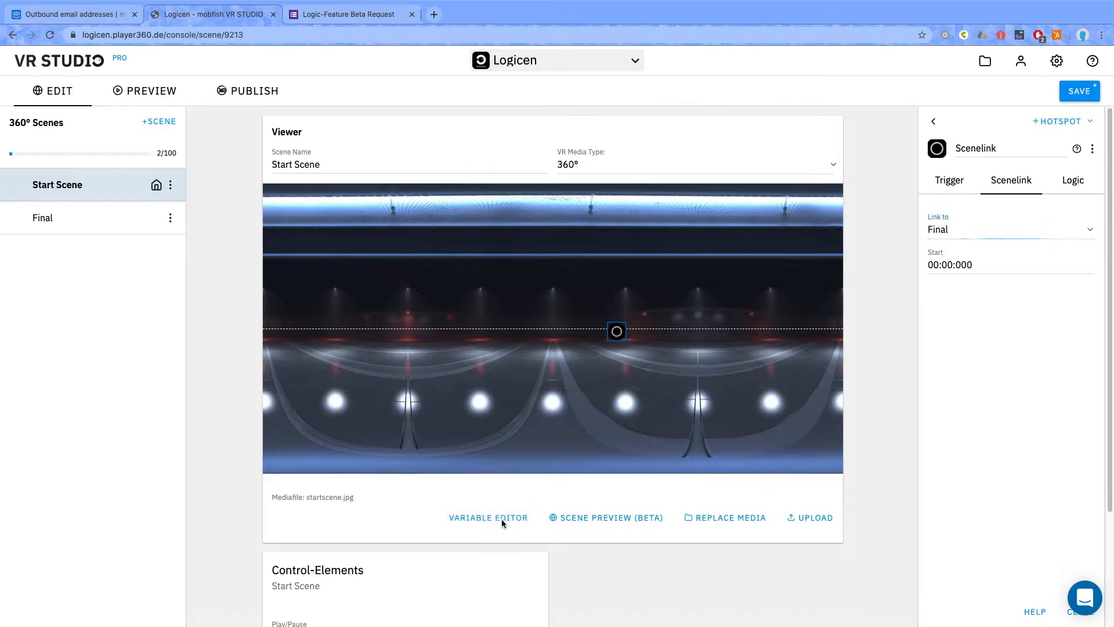
# Enter opendTextbox as the name of a new variable in the variable editor.
pyautogui.click(502, 519)
pyautogui.click(343, 258)
pyautogui.write('o')
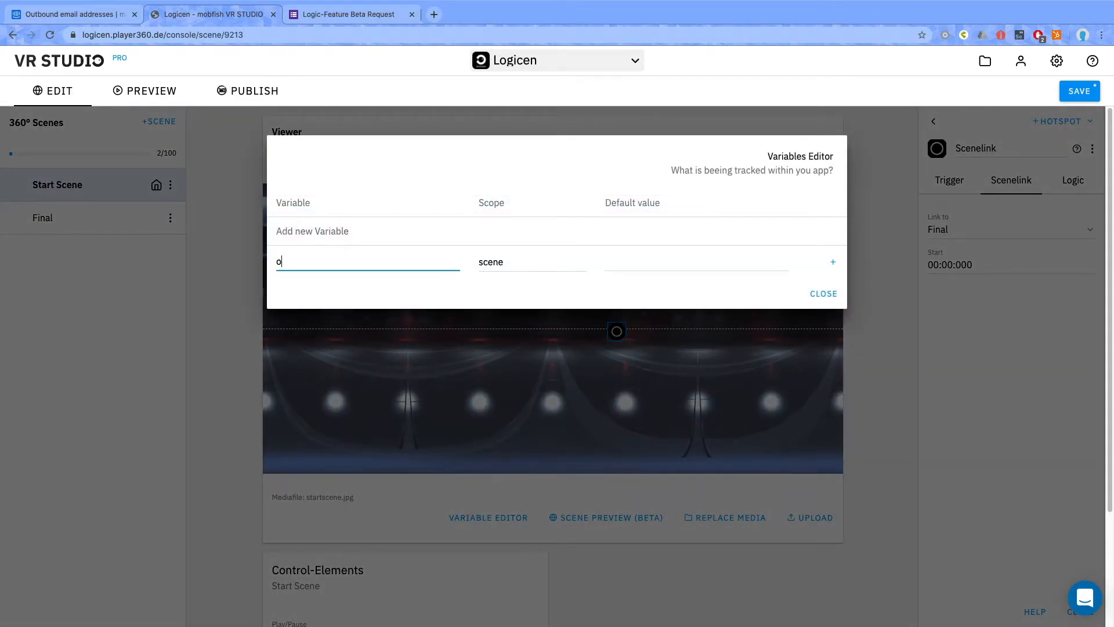
pyautogui.write('pendTextbox')
pyautogui.click(501, 265)
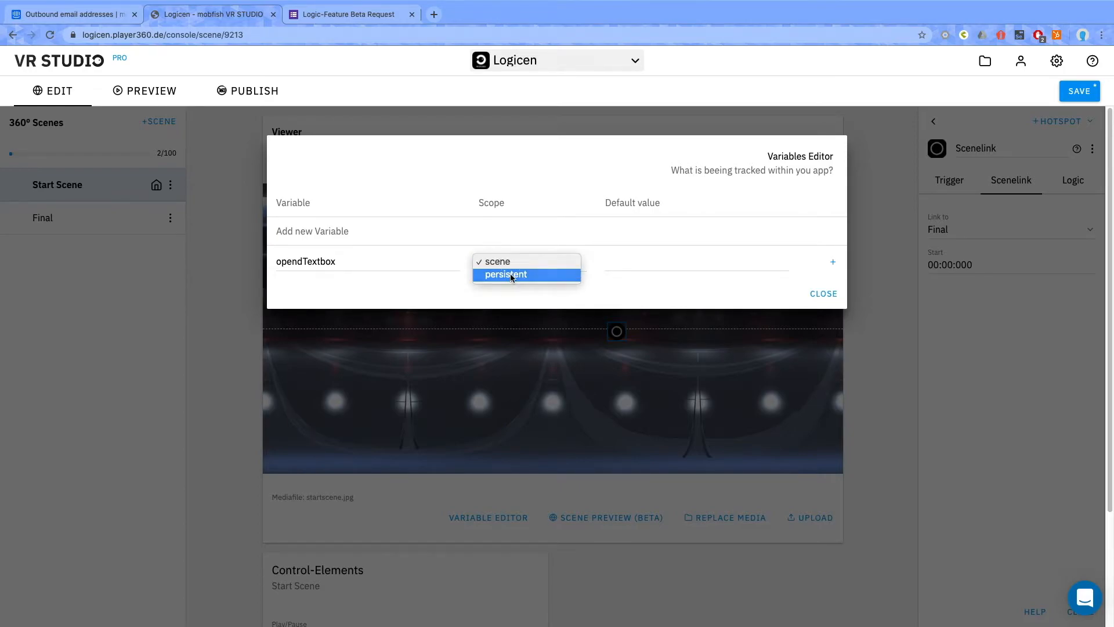
pyautogui.click(510, 274)
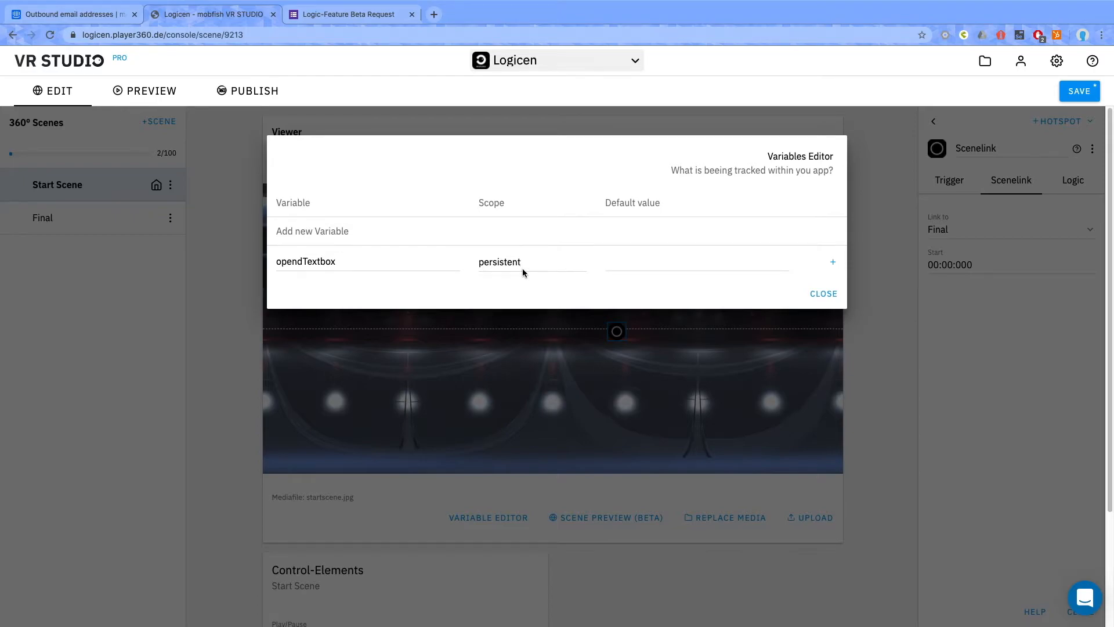
pyautogui.click(498, 265)
pyautogui.click(496, 250)
pyautogui.click(610, 266)
pyautogui.write('false')
pyautogui.press('BackSpace')
pyautogui.press('BackSpace')
pyautogui.press('BackSpace')
pyautogui.press('BackSpace')
pyautogui.press('BackSpace')
# Add the opendTextbox variable with scene scope and no default value, plus a second scene variable named openedImage.
pyautogui.click(832, 262)
pyautogui.click(344, 298)
pyautogui.write('opened')
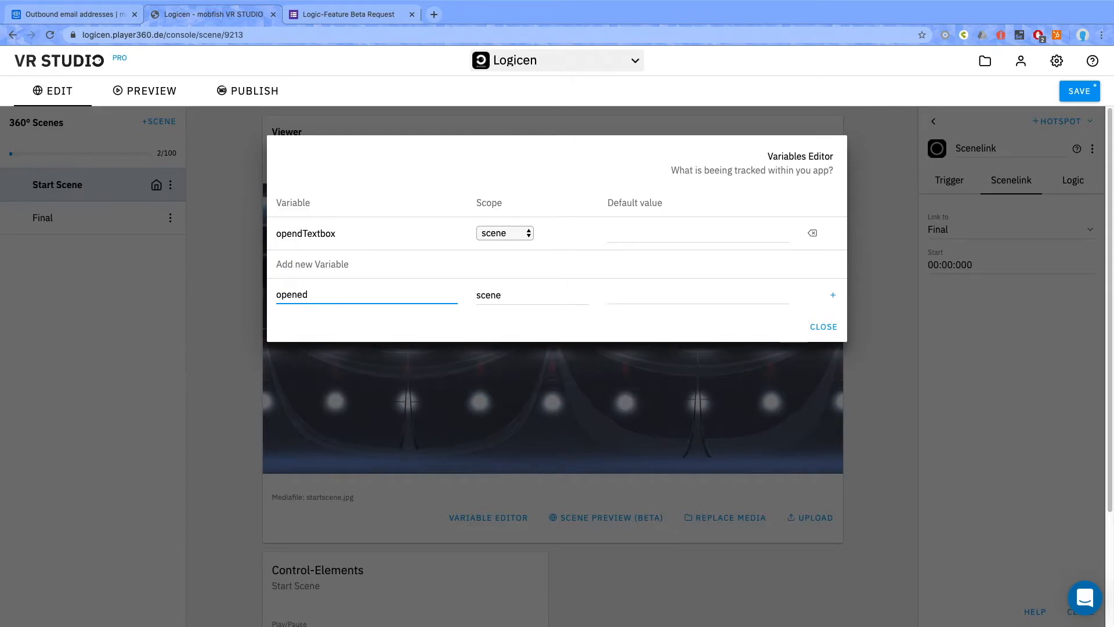
pyautogui.write('Image')
pyautogui.click(644, 298)
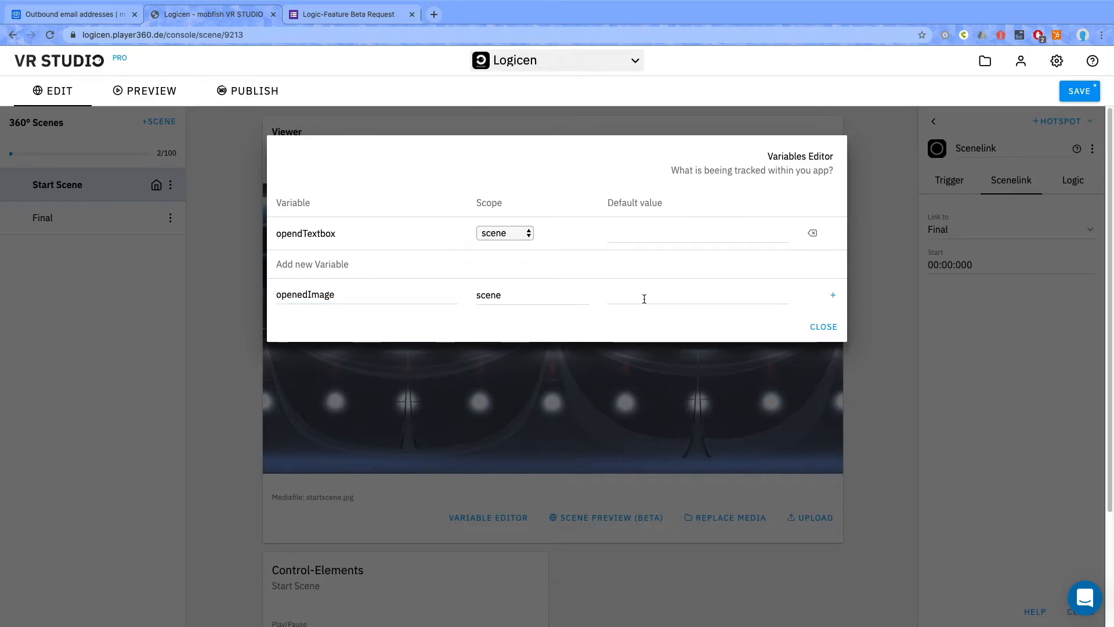
pyautogui.click(833, 295)
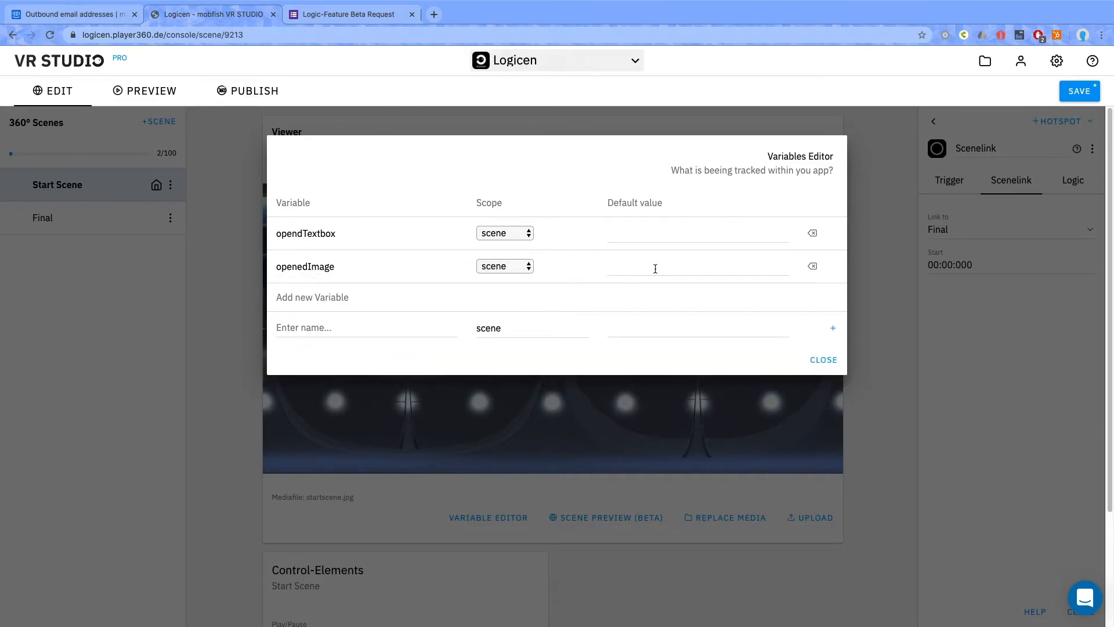
pyautogui.click(824, 361)
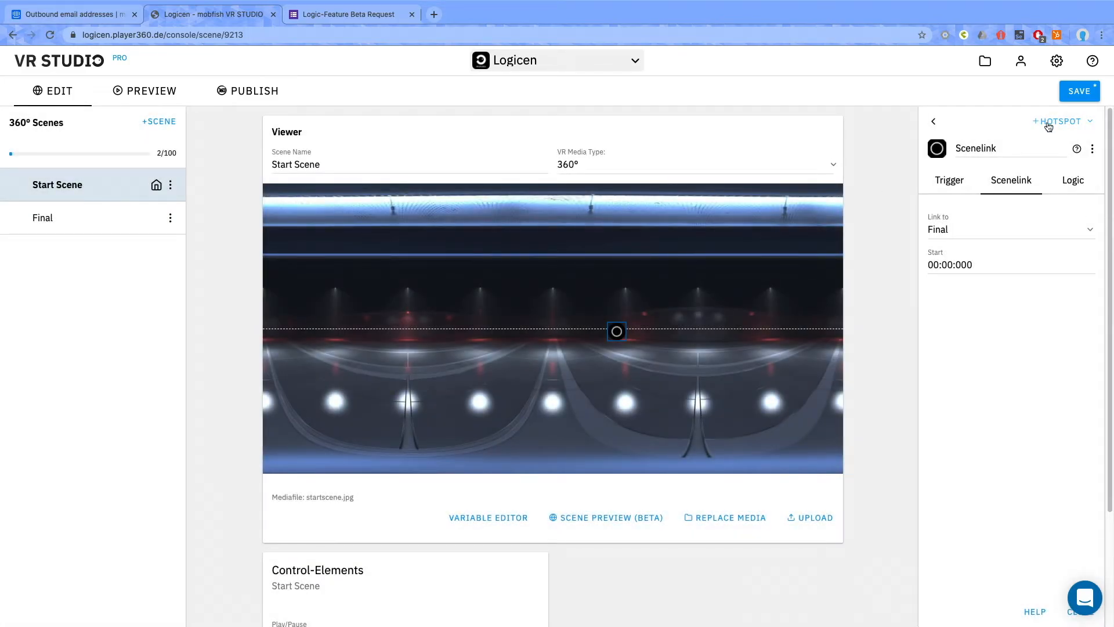
# Add a Text hotspot to the Start Scene and place it on the horizon, left of the Scenelink hotspot.
pyautogui.click(1049, 126)
pyautogui.click(975, 162)
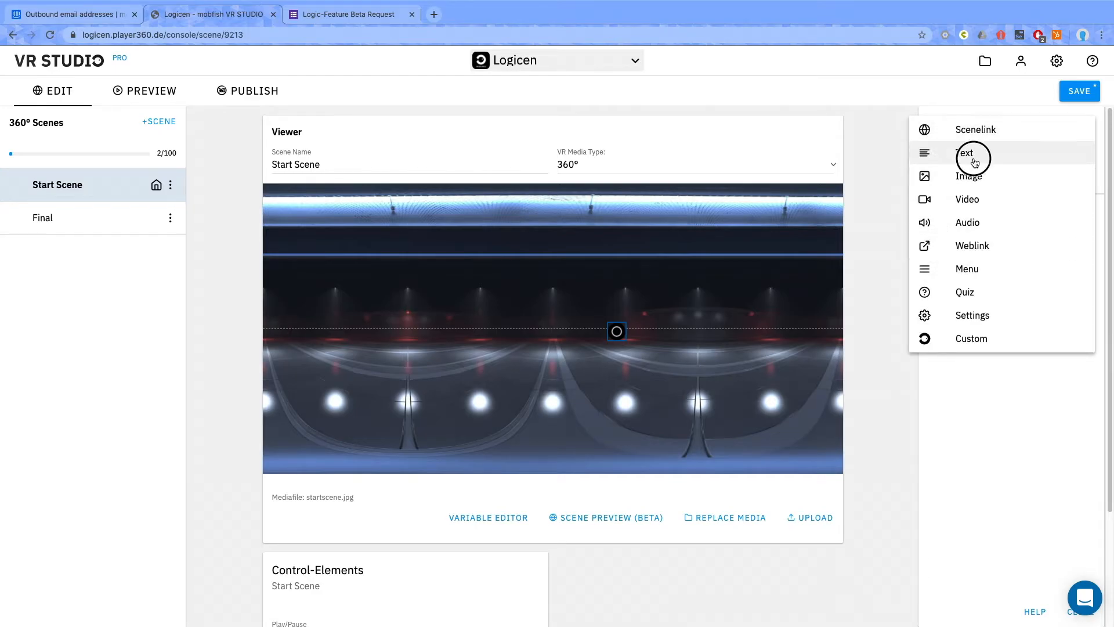
pyautogui.moveTo(557, 332); pyautogui.dragTo(503, 329)
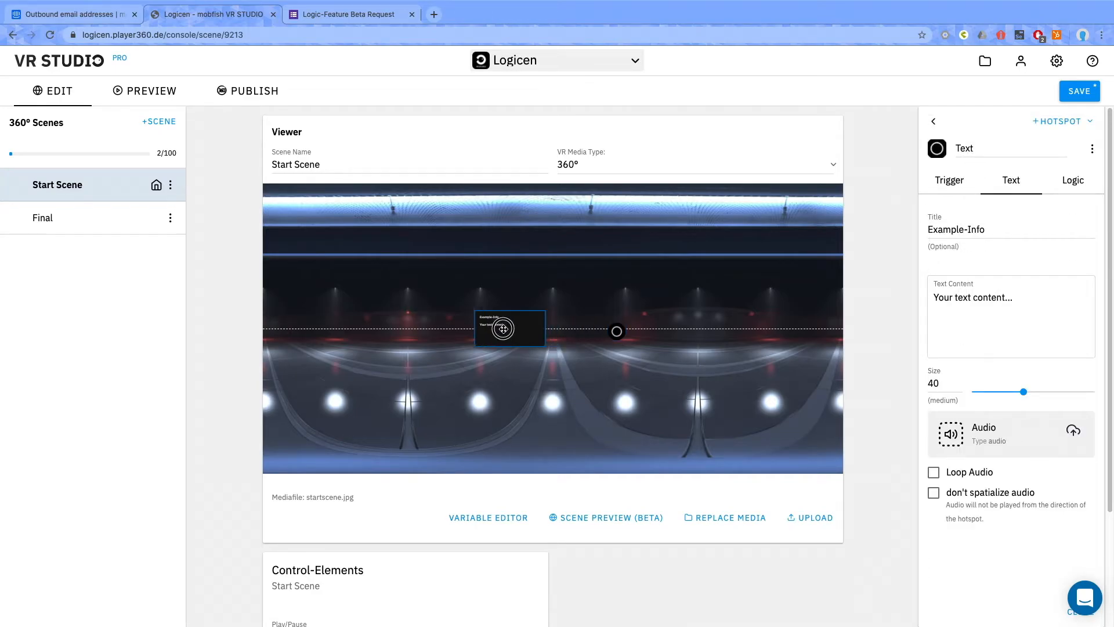
# Set the Text hotspot's content to "Thanks for reading" and its title to "Important text".
pyautogui.click(986, 316)
pyautogui.hotkey('ctrl', 'a')
pyautogui.write('Thanks for reading')
pyautogui.click(995, 230)
pyautogui.hotkey('ctrl', 'a')
pyautogui.write('Important text')
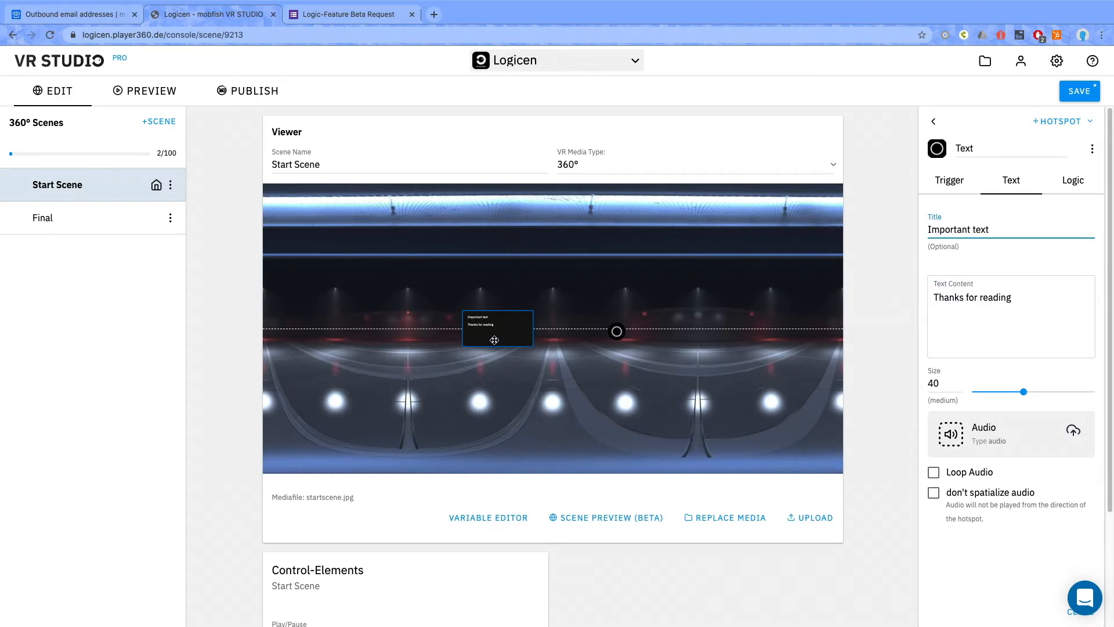
# Add an OnActivate event to the Text hotspot that sets opendTextbox = 1.
pyautogui.click(1074, 181)
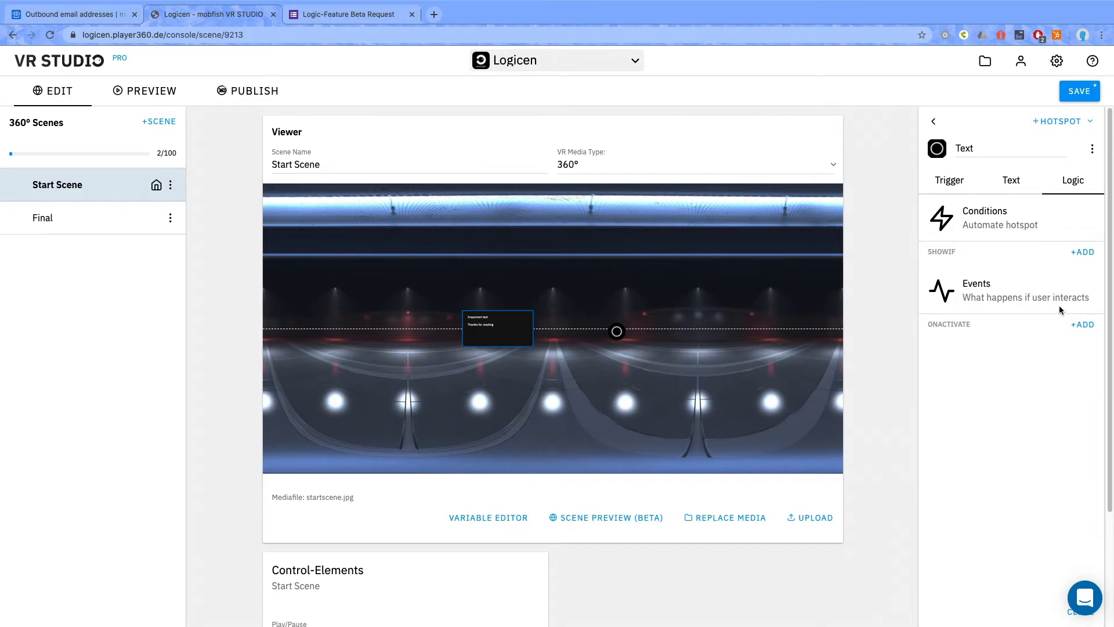
pyautogui.click(1082, 324)
pyautogui.click(967, 349)
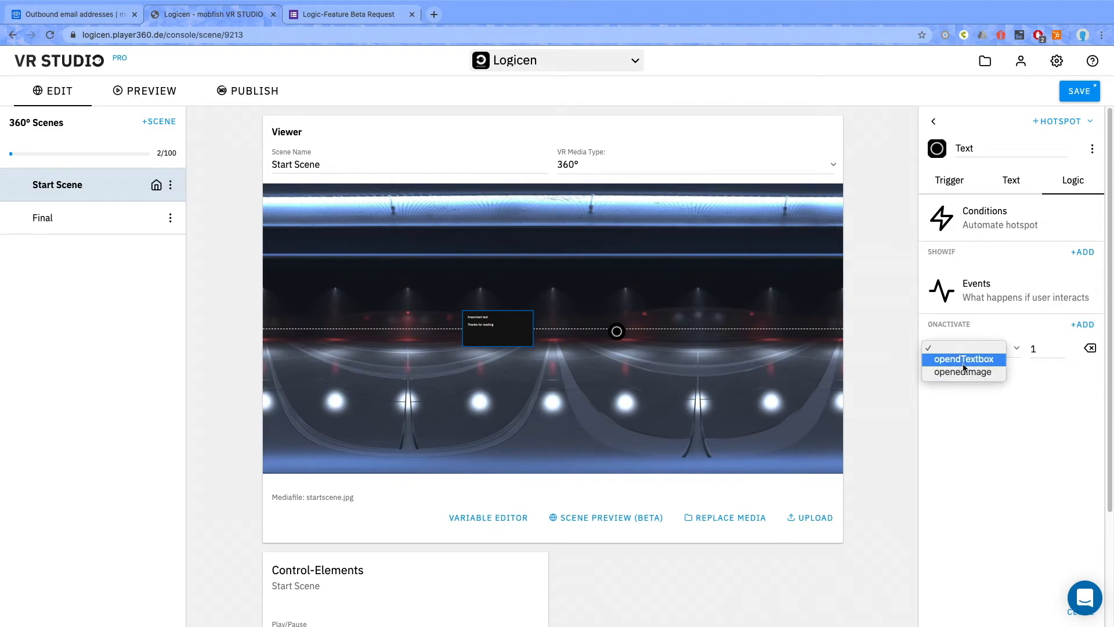
pyautogui.click(956, 360)
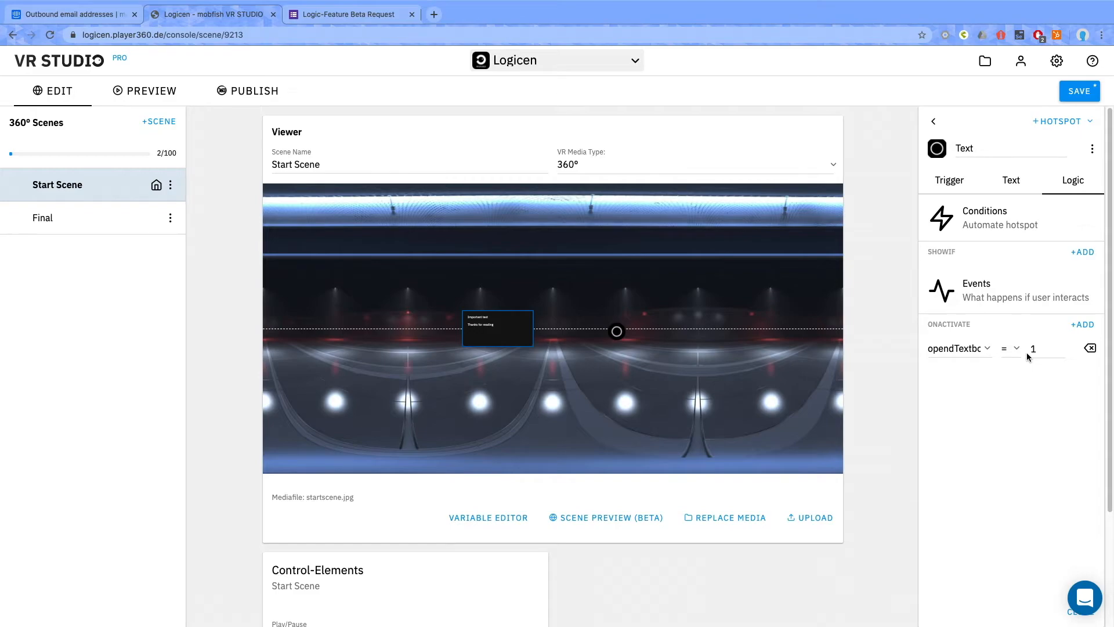
pyautogui.click(933, 121)
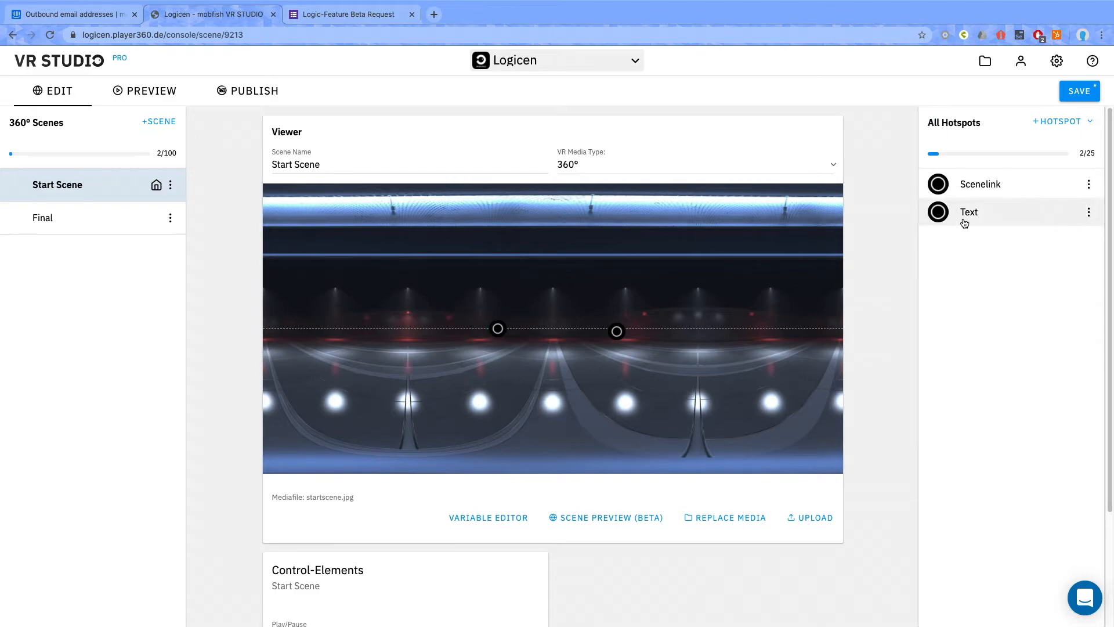
# Add an Image hotspot to the Start Scene using AppIcon.png as its picture and reduce its size slightly.
pyautogui.click(1072, 122)
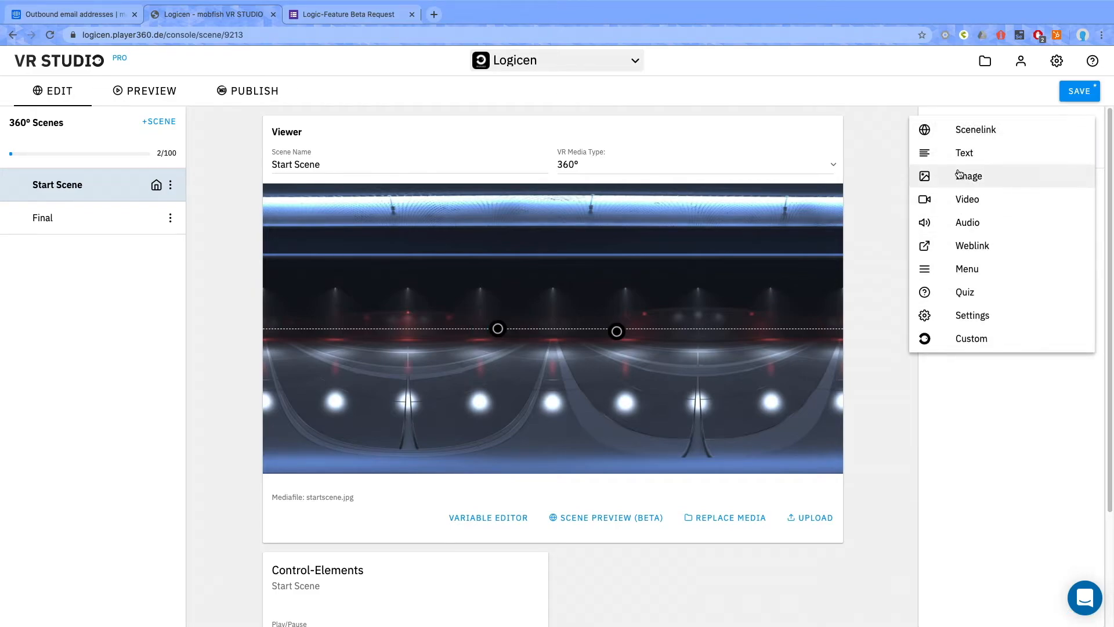
pyautogui.click(971, 176)
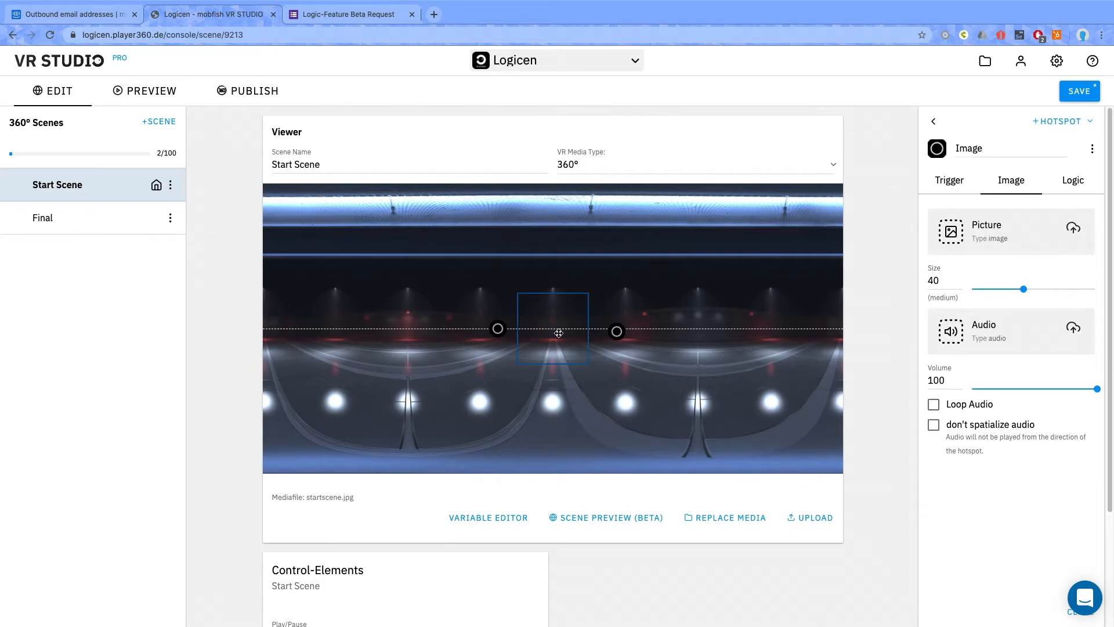
pyautogui.click(957, 238)
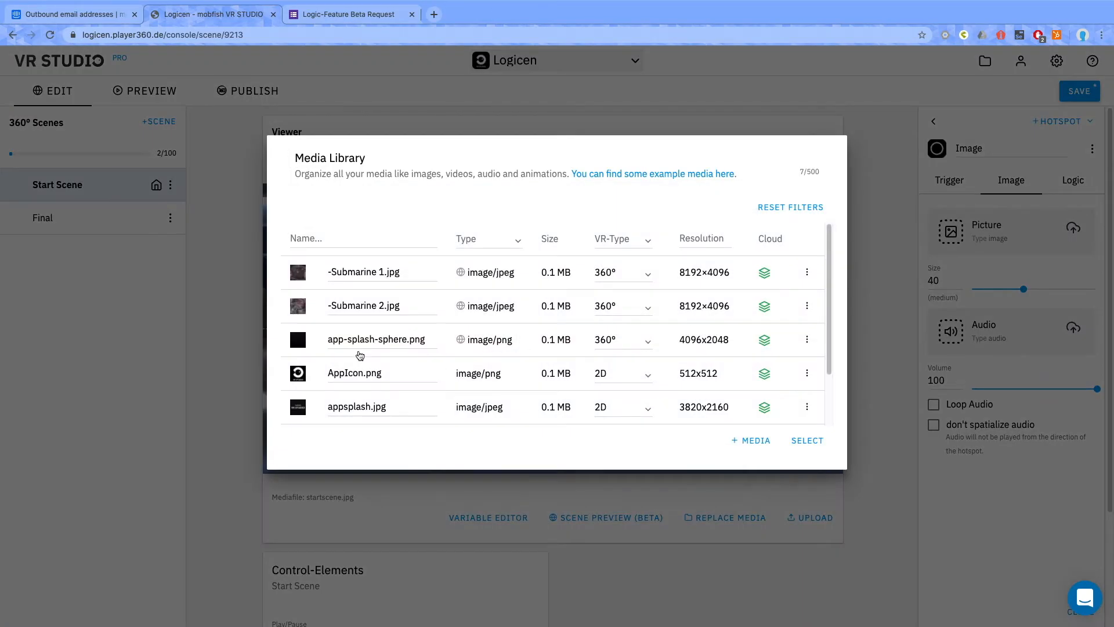
pyautogui.moveTo(298, 374)
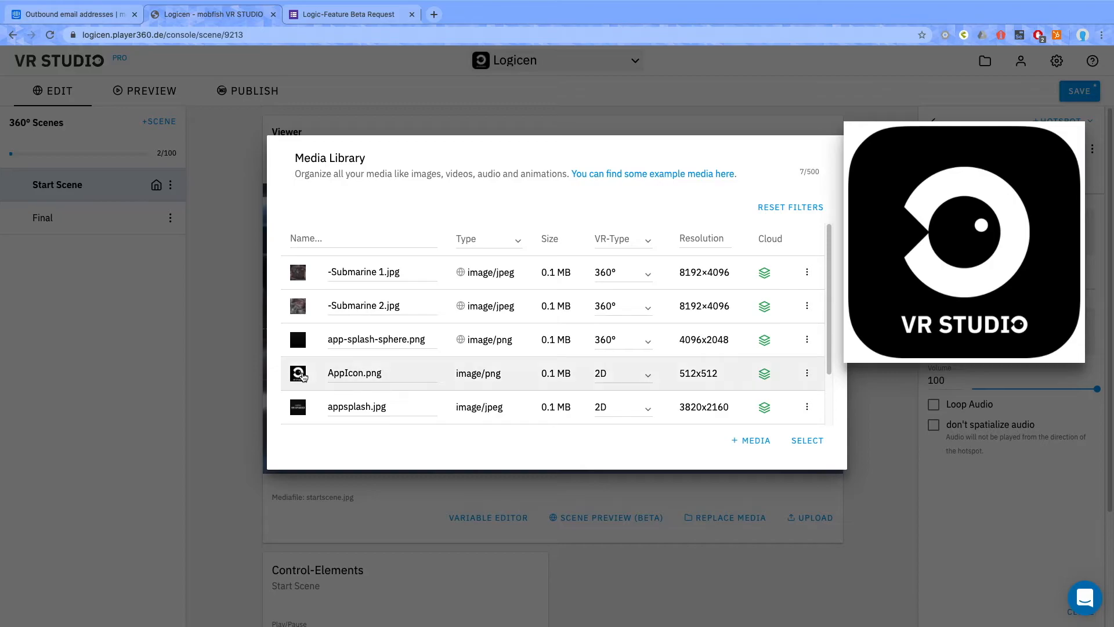
pyautogui.click(807, 441)
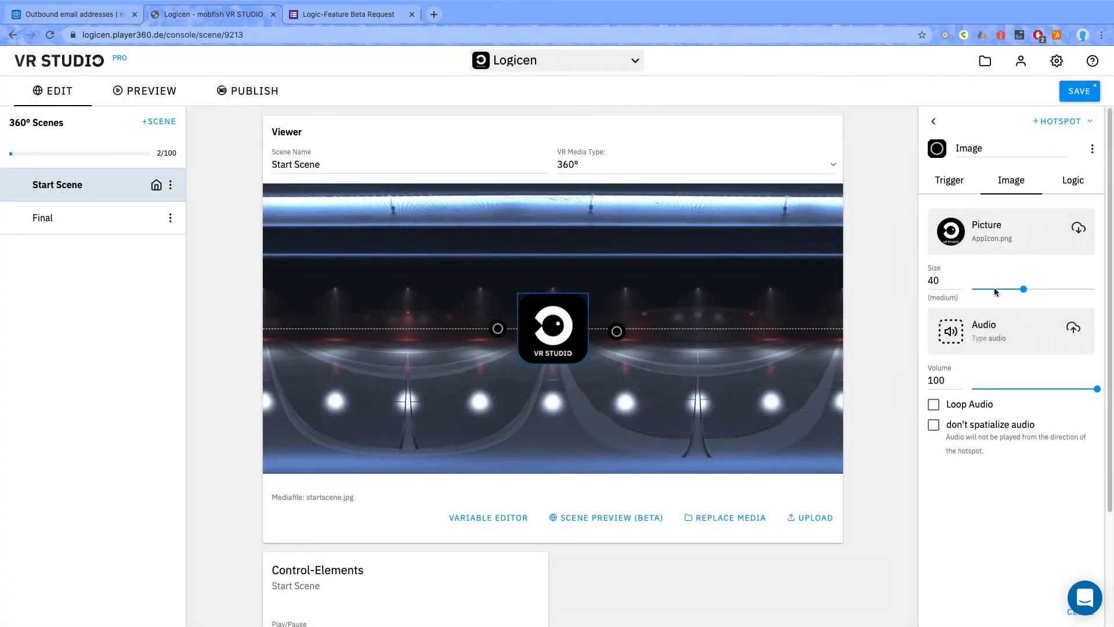
pyautogui.moveTo(1023, 288); pyautogui.dragTo(1022, 288)
# Add an OnActivate event to the Image hotspot that sets openedImage = 1.
pyautogui.click(1072, 181)
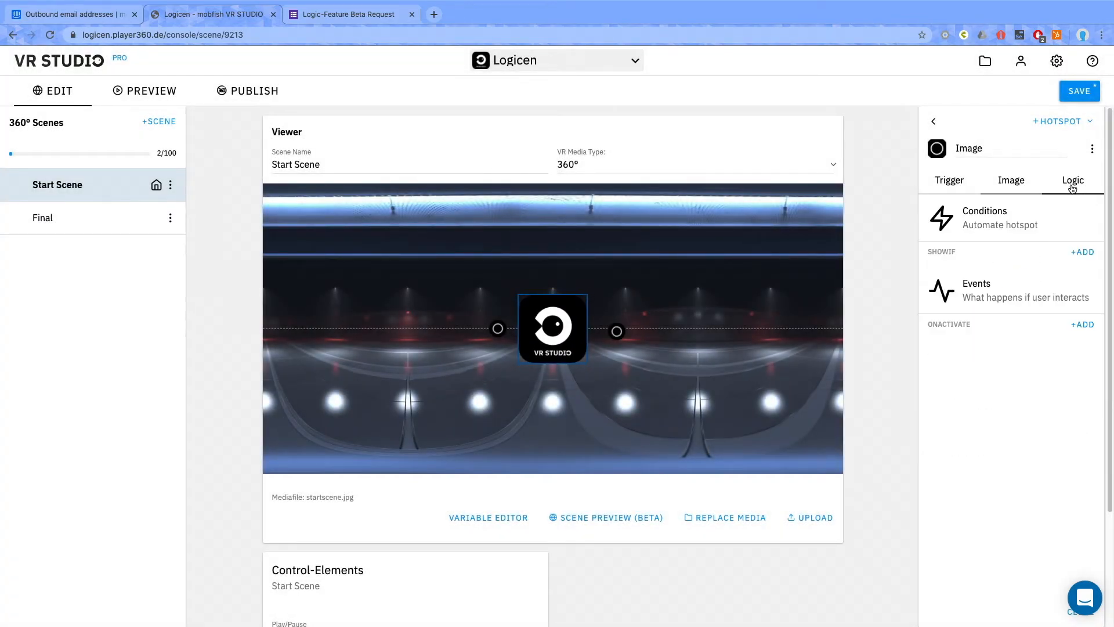
pyautogui.click(1082, 324)
pyautogui.click(987, 350)
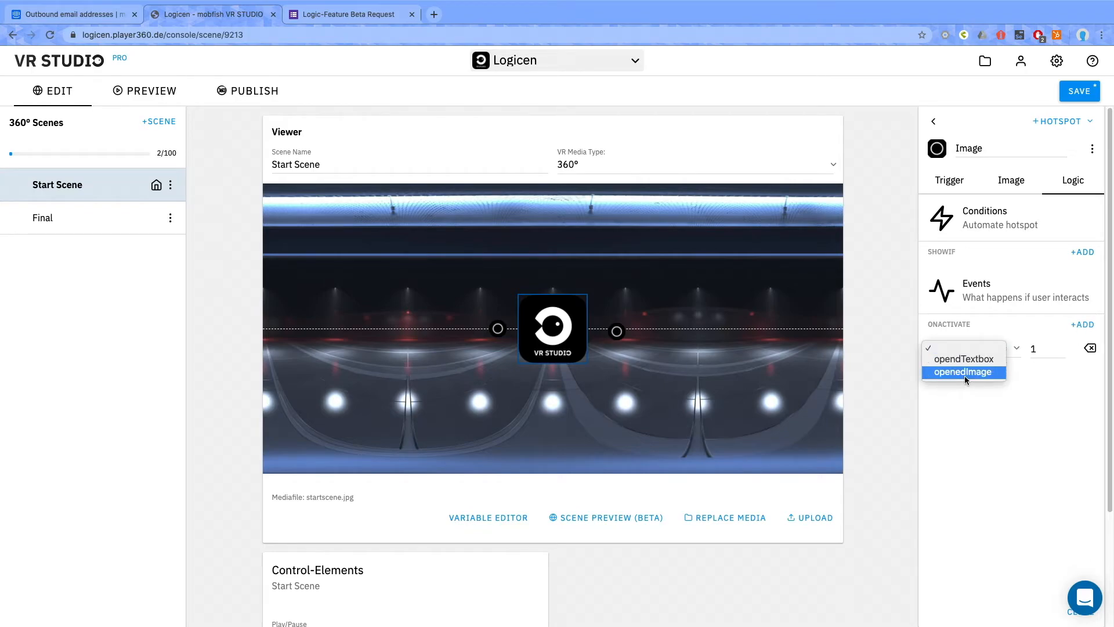
pyautogui.click(963, 374)
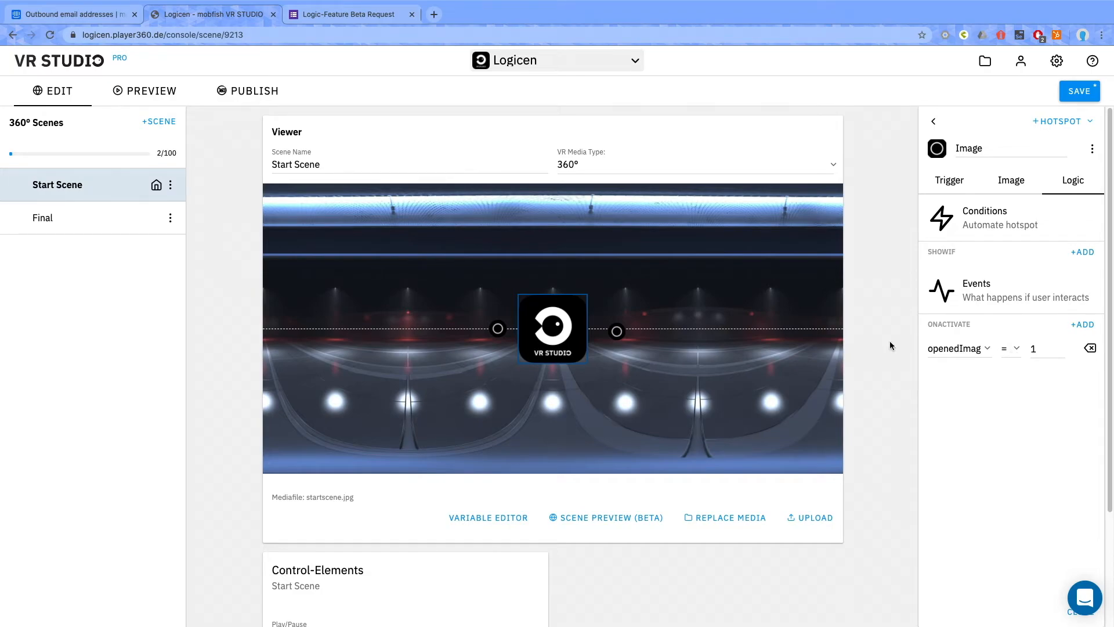
# Align the Scenelink hotspot with the other two on the horizon line and give it a ShowIf condition of opendTextbox == 1.
pyautogui.click(615, 331)
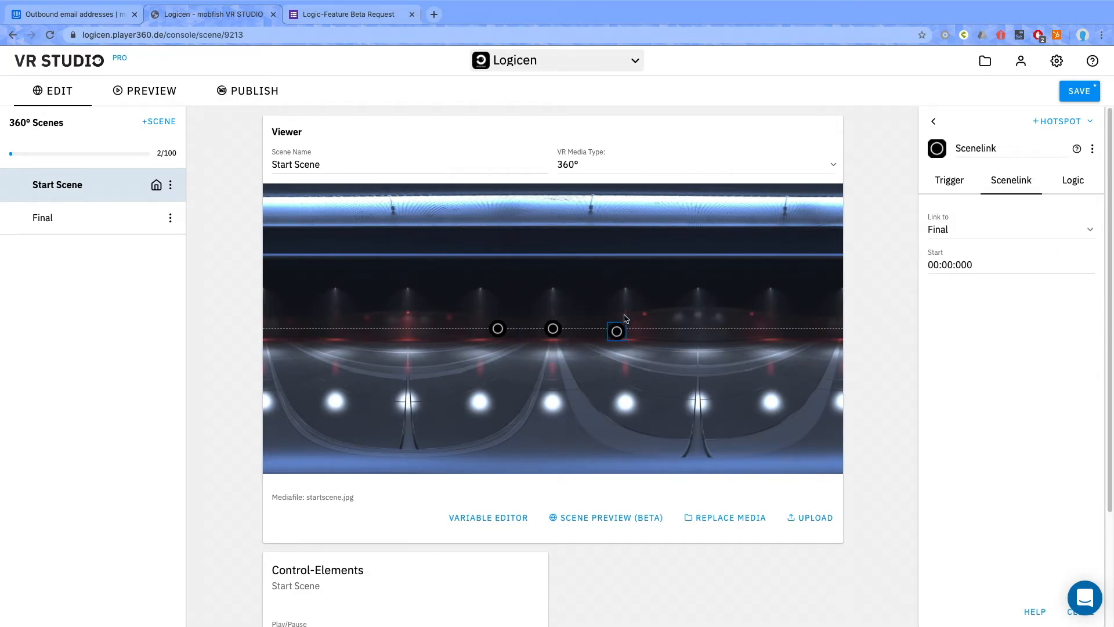
pyautogui.click(1070, 181)
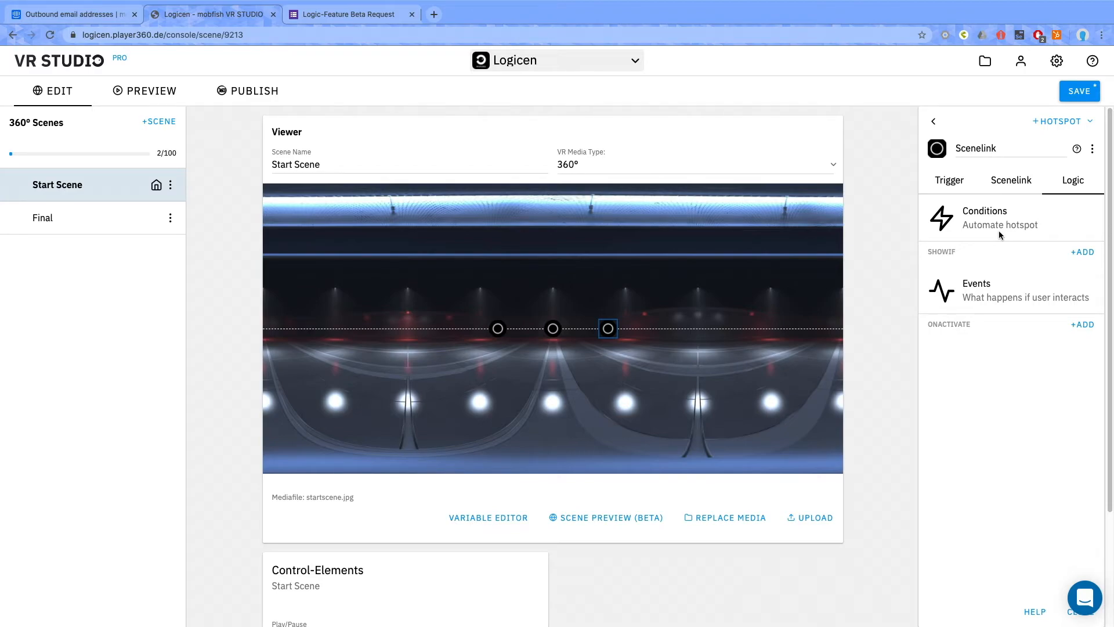
pyautogui.click(1083, 252)
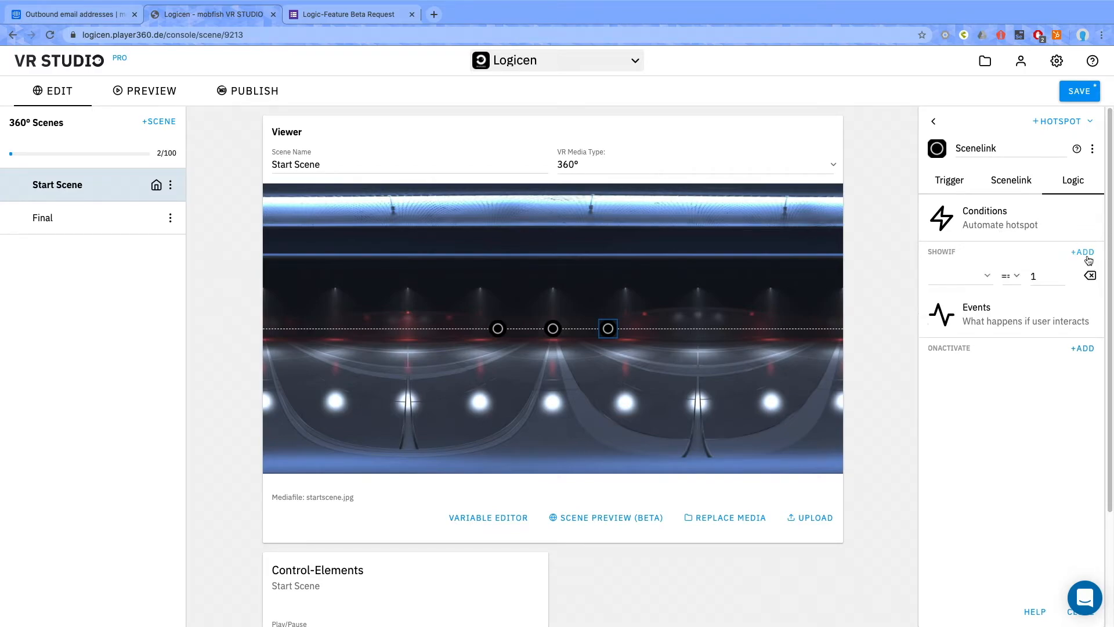
pyautogui.click(985, 278)
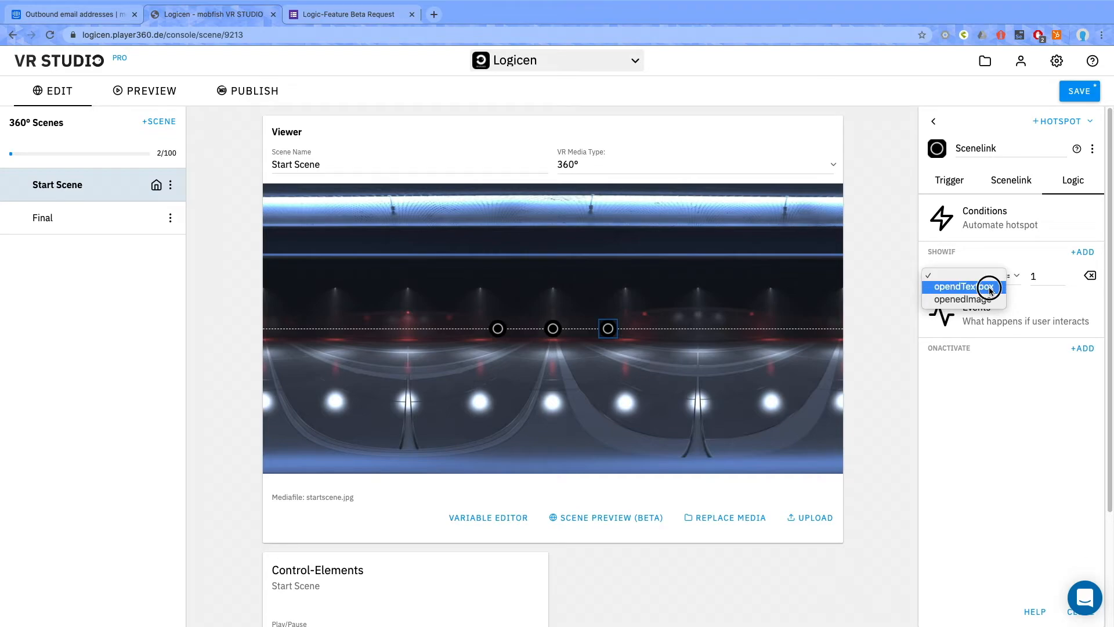
pyautogui.click(986, 286)
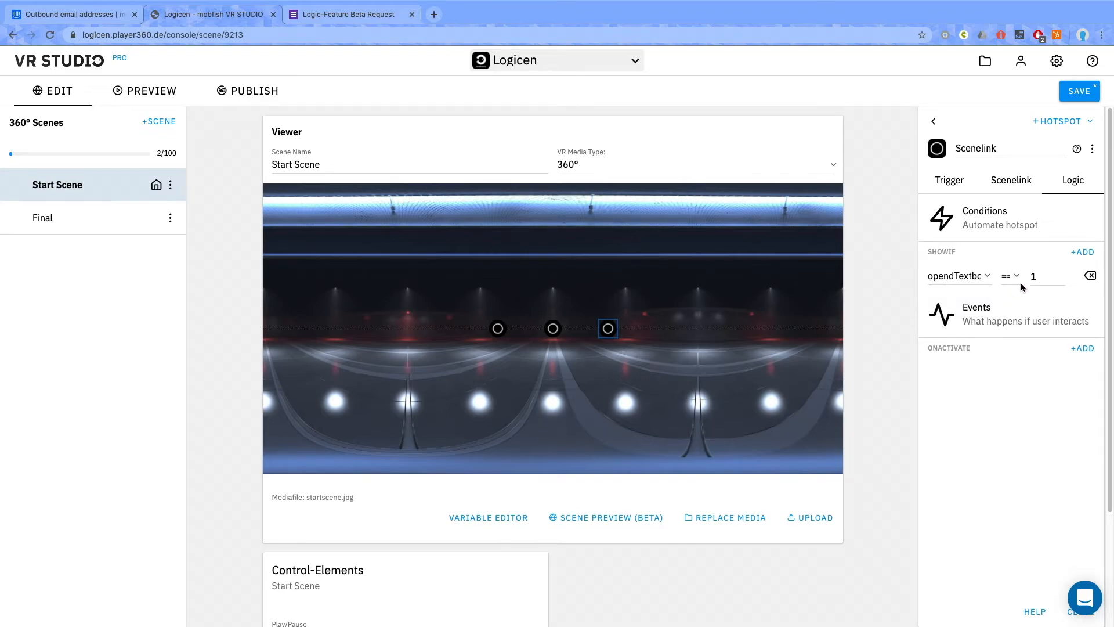
# Add a second ShowIf condition, openedImage == 1, to the Scenelink hotspot and save the project.
pyautogui.click(1082, 251)
pyautogui.click(979, 301)
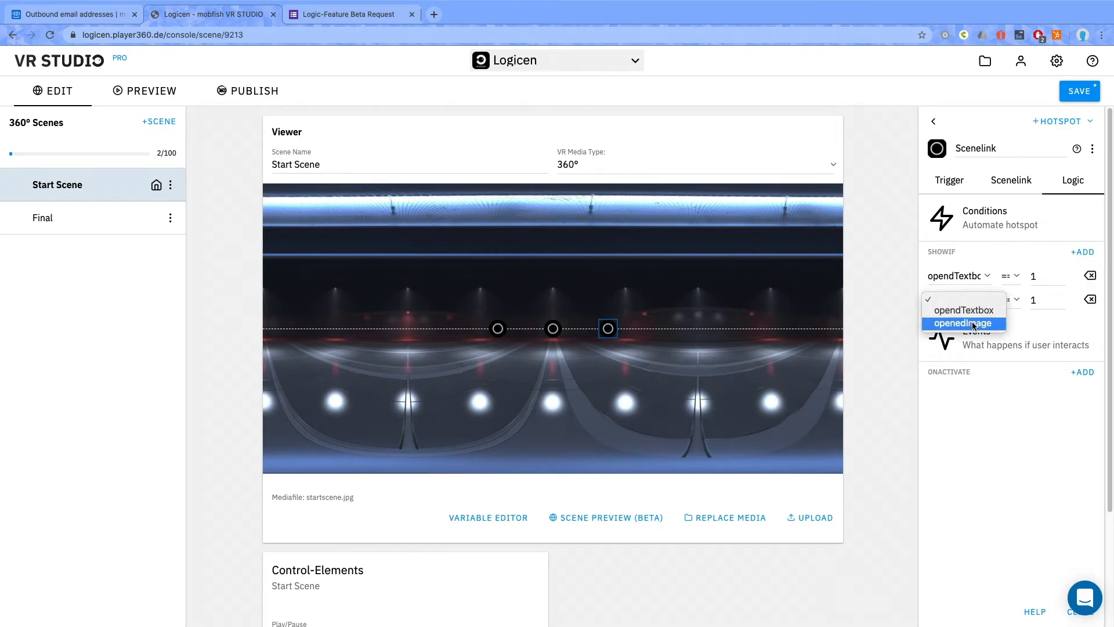
pyautogui.click(971, 322)
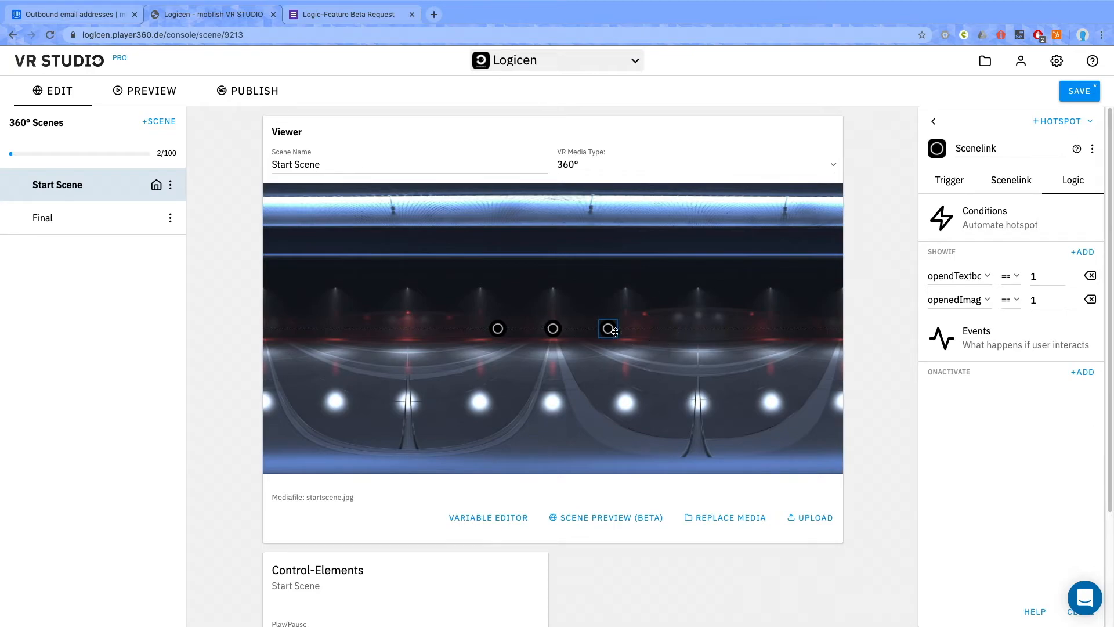
pyautogui.click(1067, 95)
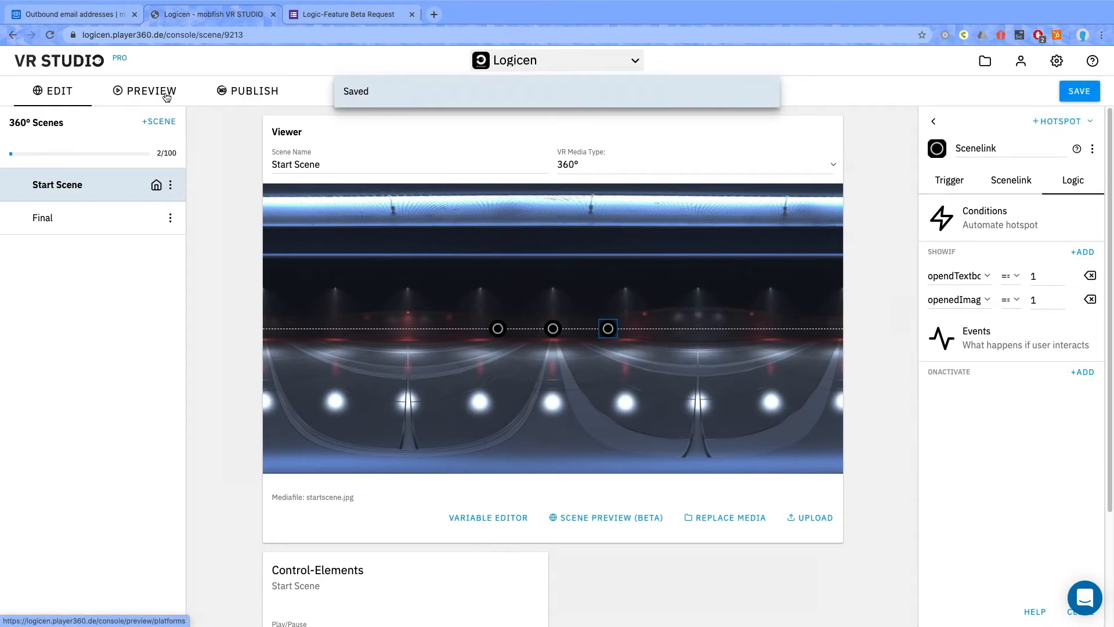
# Look through the project's preview platforms and find the device code in the VR STUDIO desktop app.
pyautogui.click(134, 99)
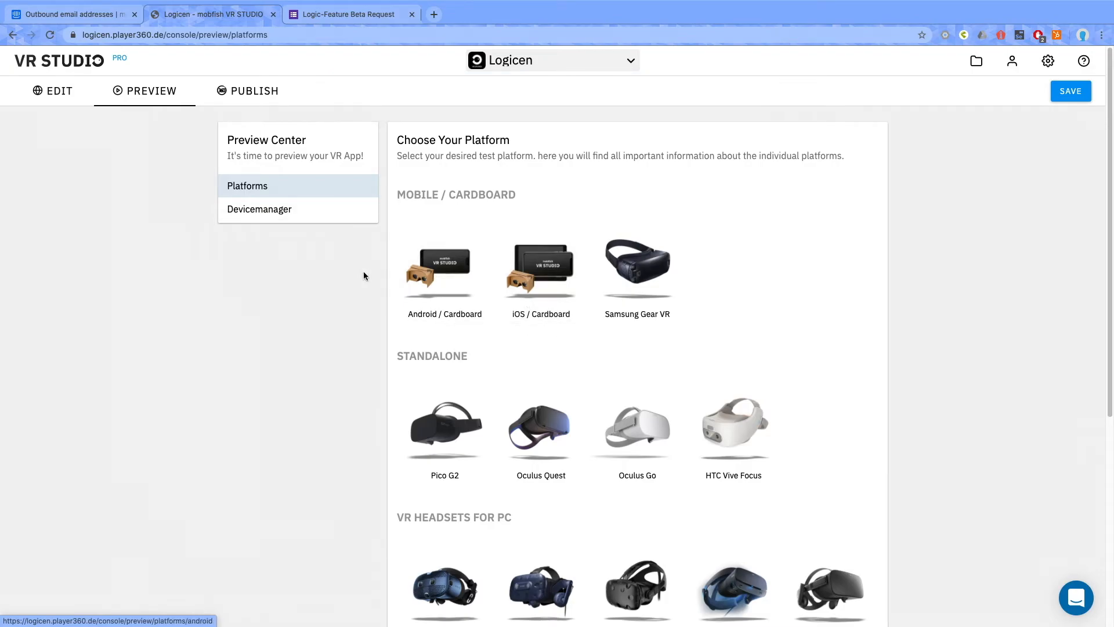
pyautogui.scroll(-5, 505, 279)
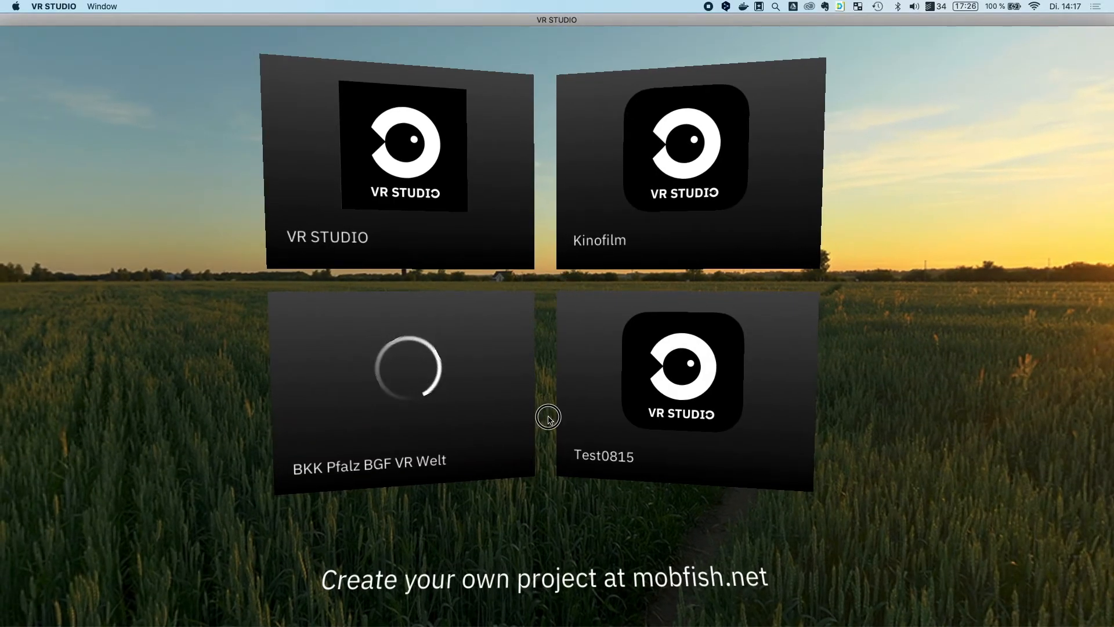
pyautogui.moveTo(548, 416); pyautogui.dragTo(540, 313)
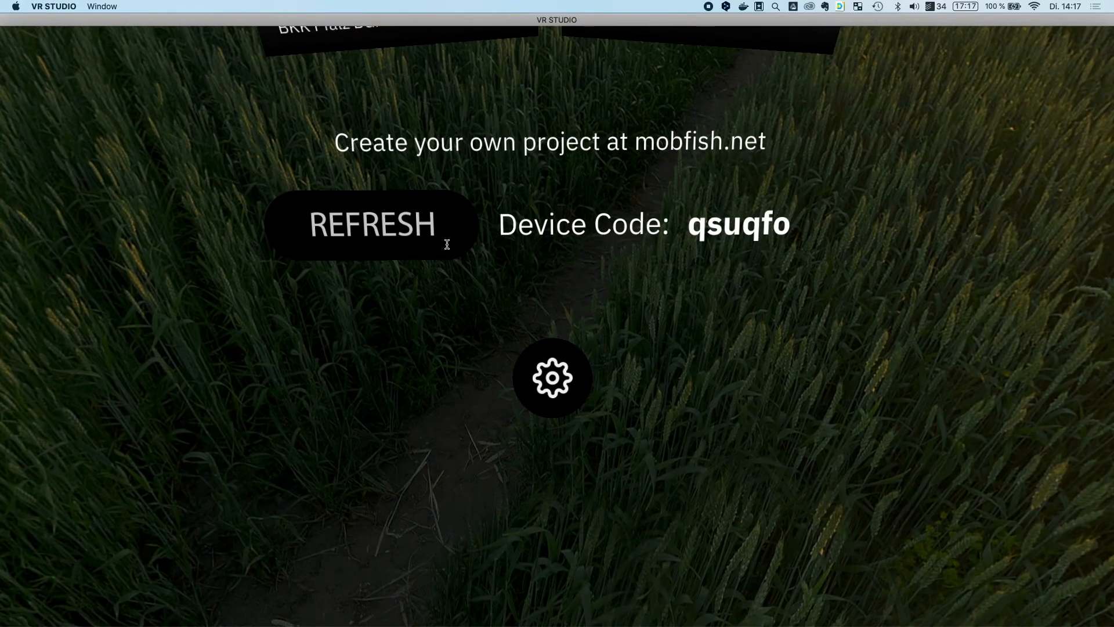
# Register the desktop app as a test device in the browser's Device Manager by entering its device code.
pyautogui.hotkey('ctrl', 'Right')
pyautogui.write('qs')
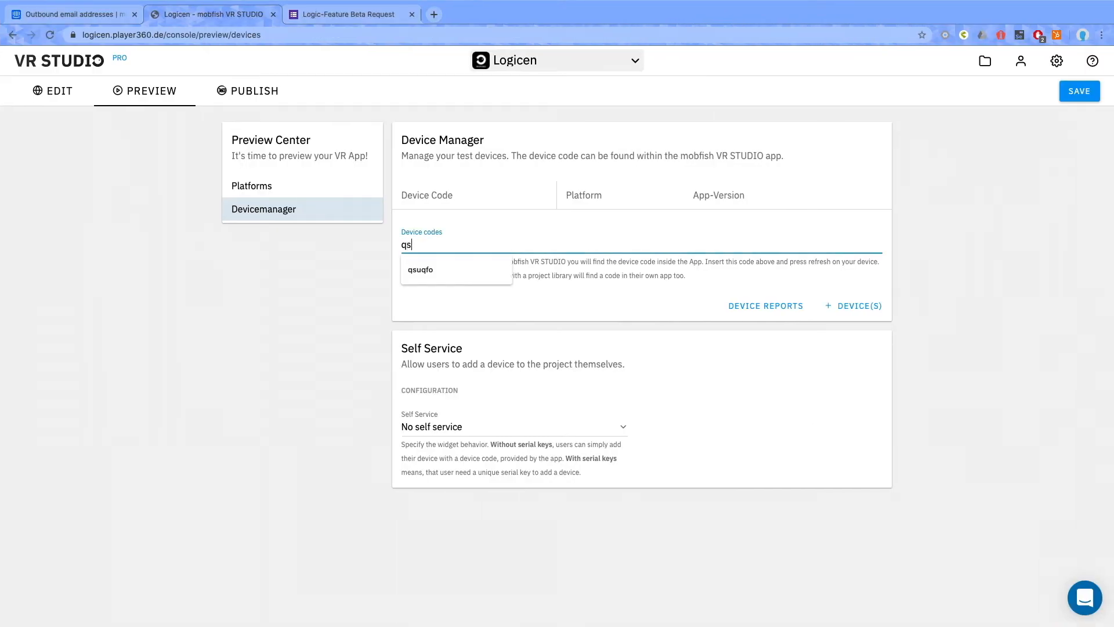
pyautogui.hotkey('ctrl', 'Left')
pyautogui.hotkey('ctrl', 'Right')
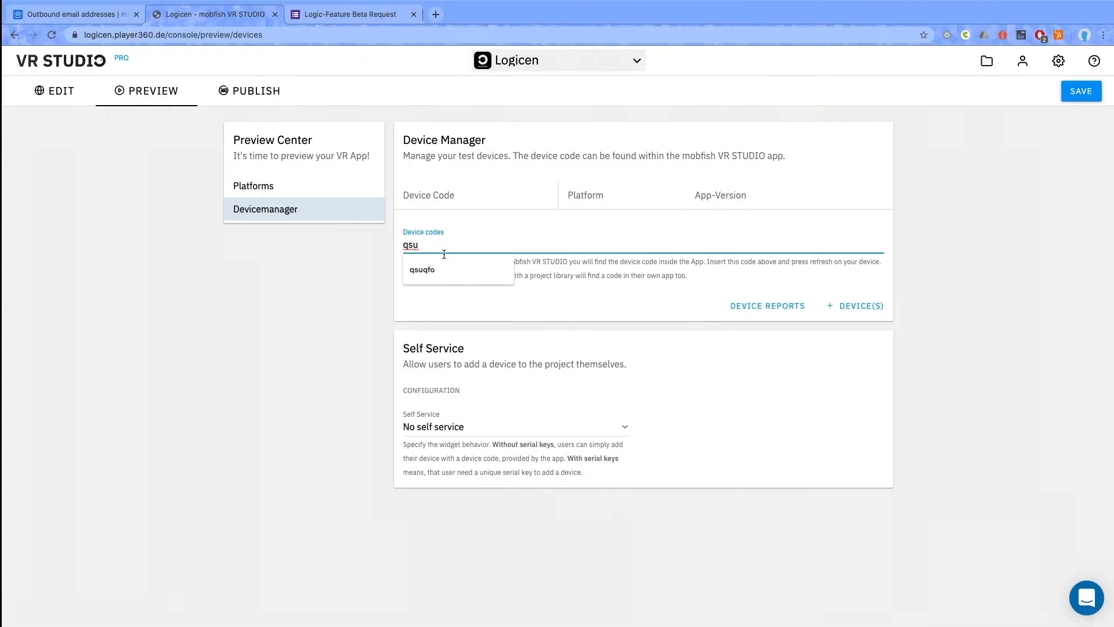
pyautogui.click(438, 269)
pyautogui.click(849, 306)
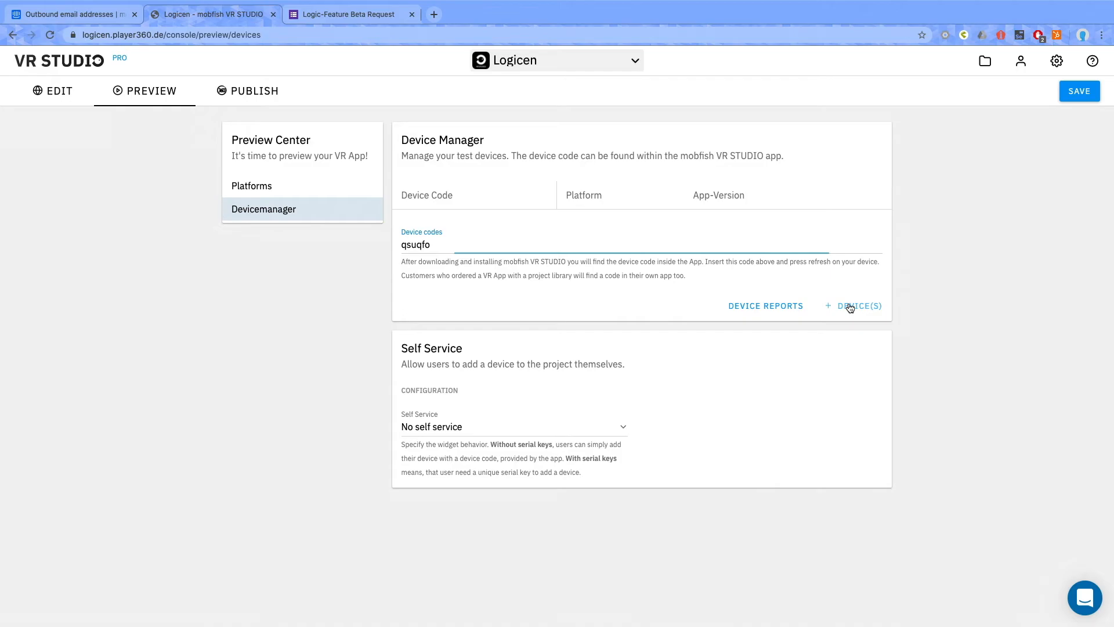
# Switch to the VR STUDIO desktop app, refresh its project library and open the Logicen project.
pyautogui.hotkey('ctrl', 'Left')
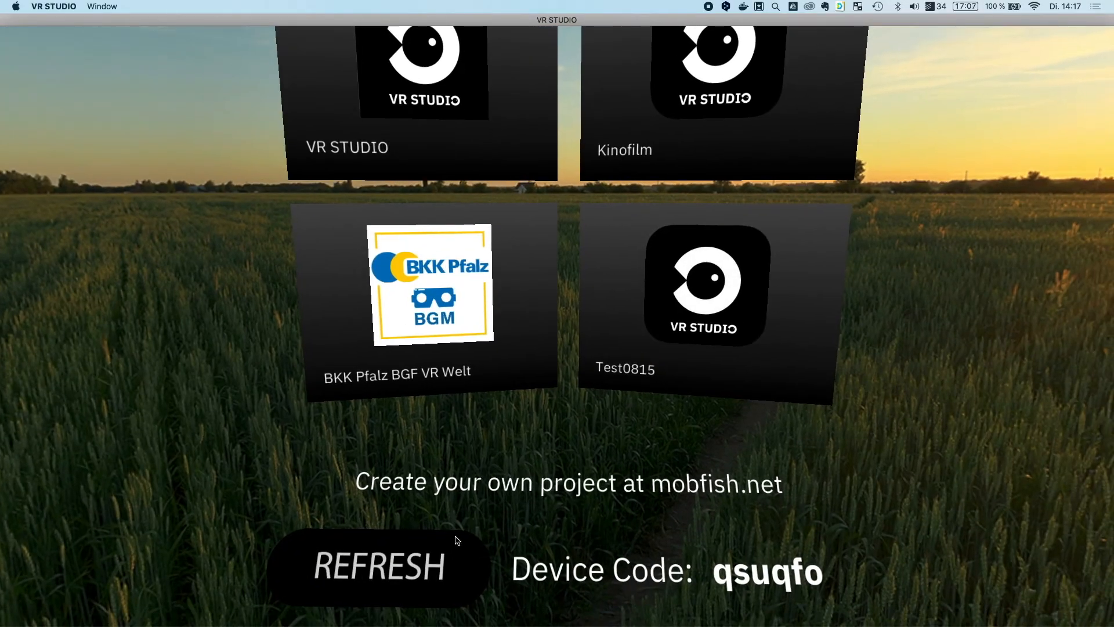
pyautogui.click(451, 545)
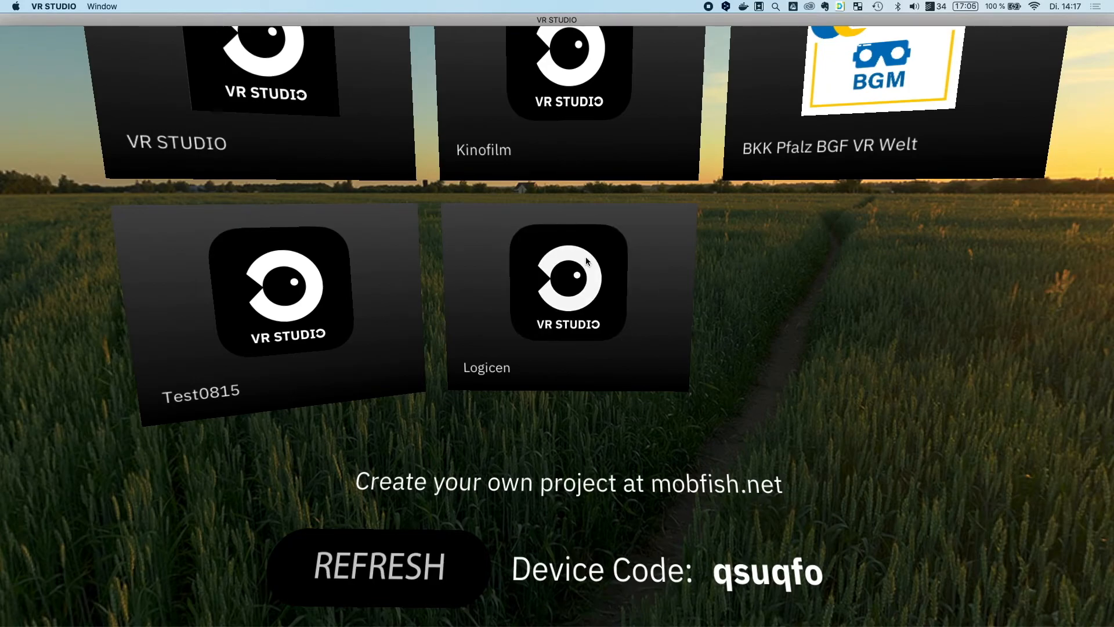
pyautogui.click(576, 313)
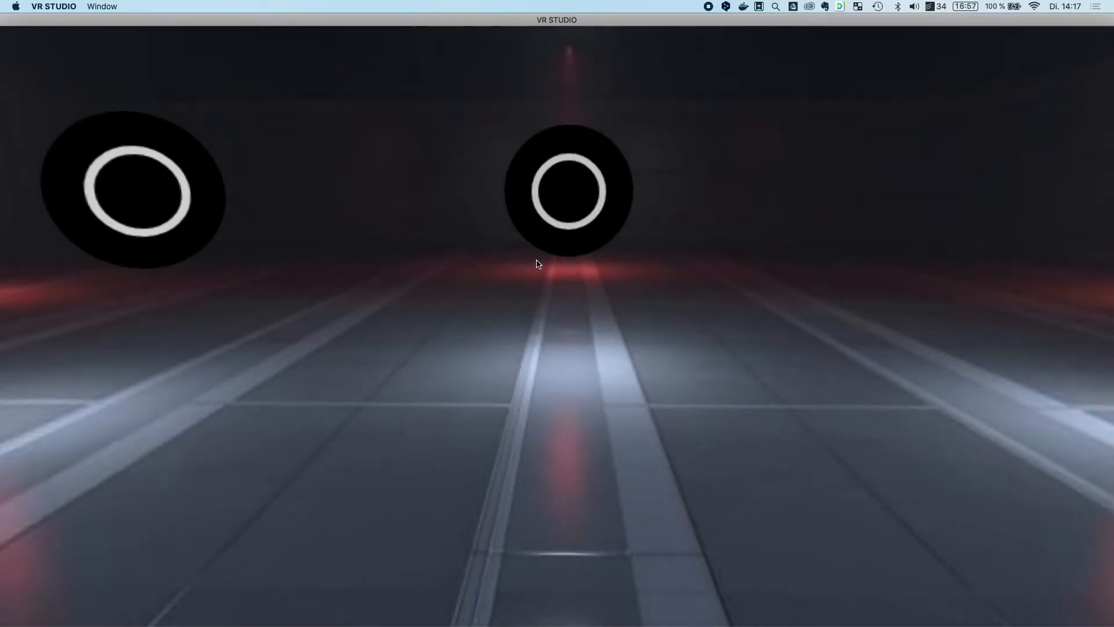
# Test the scene logic by opening and closing the text and image hotspots and following the scene link to the Final scene.
pyautogui.moveTo(419, 166); pyautogui.dragTo(430, 203)
pyautogui.click(280, 323)
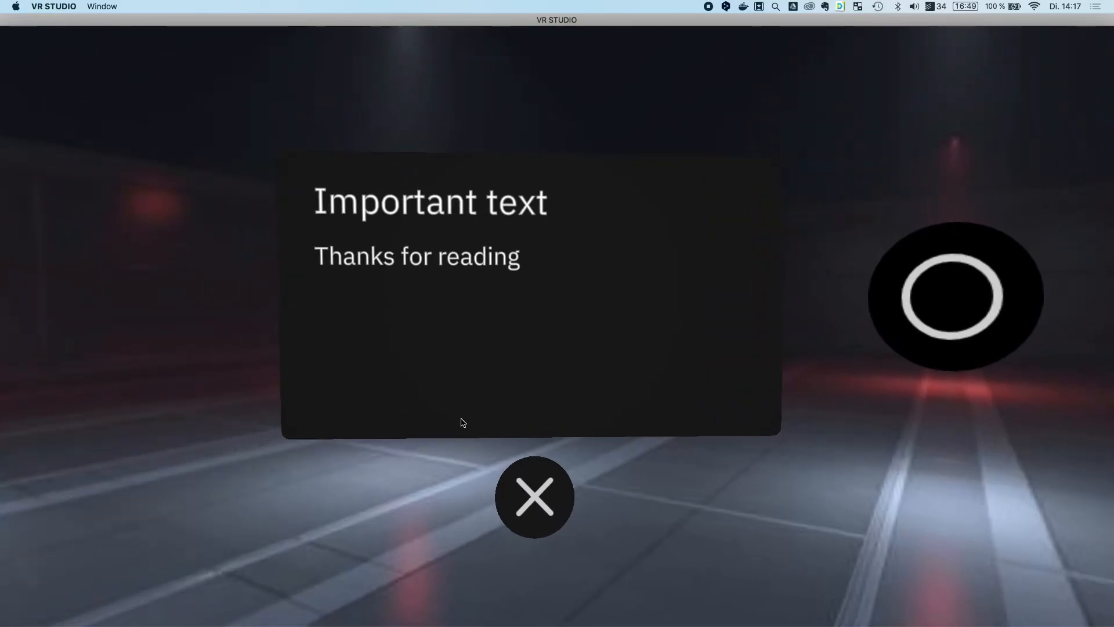
pyautogui.click(527, 485)
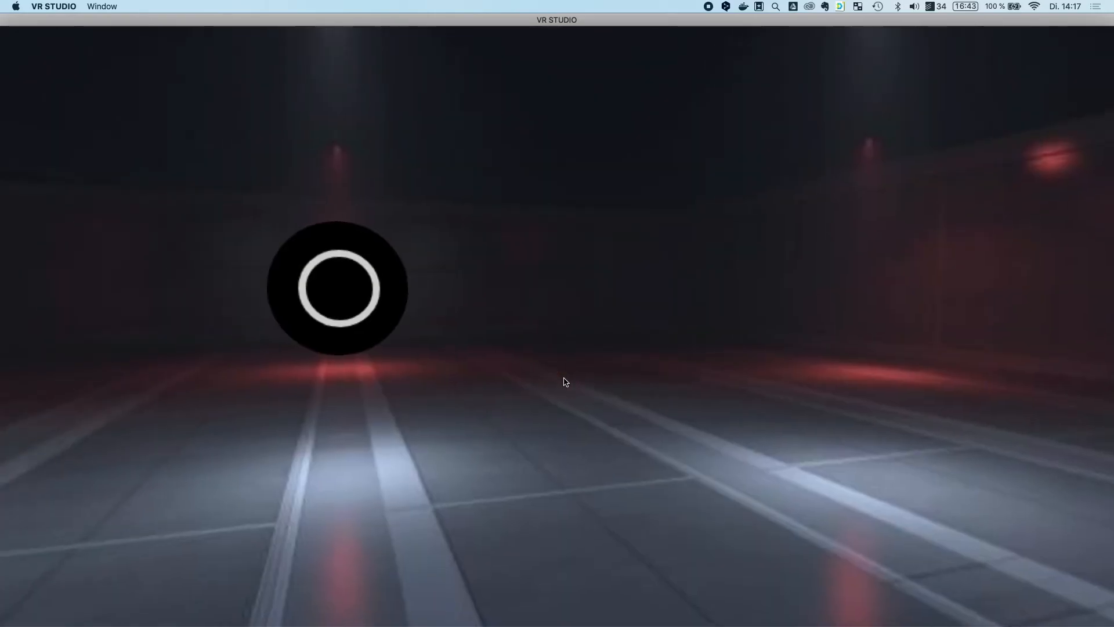
pyautogui.click(375, 317)
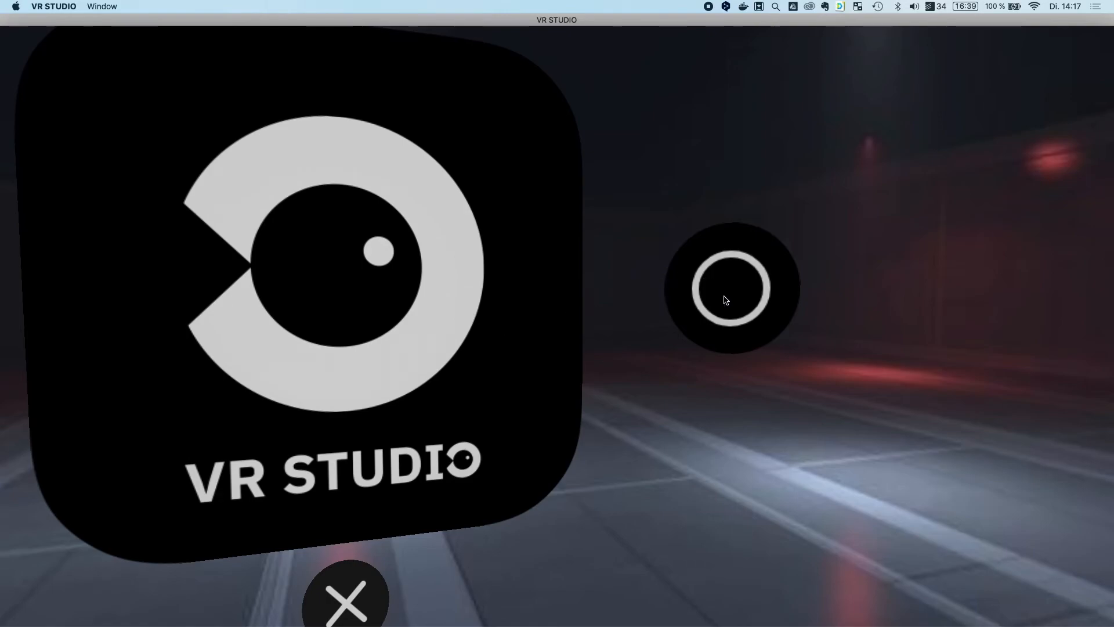
pyautogui.click(363, 596)
pyautogui.click(747, 283)
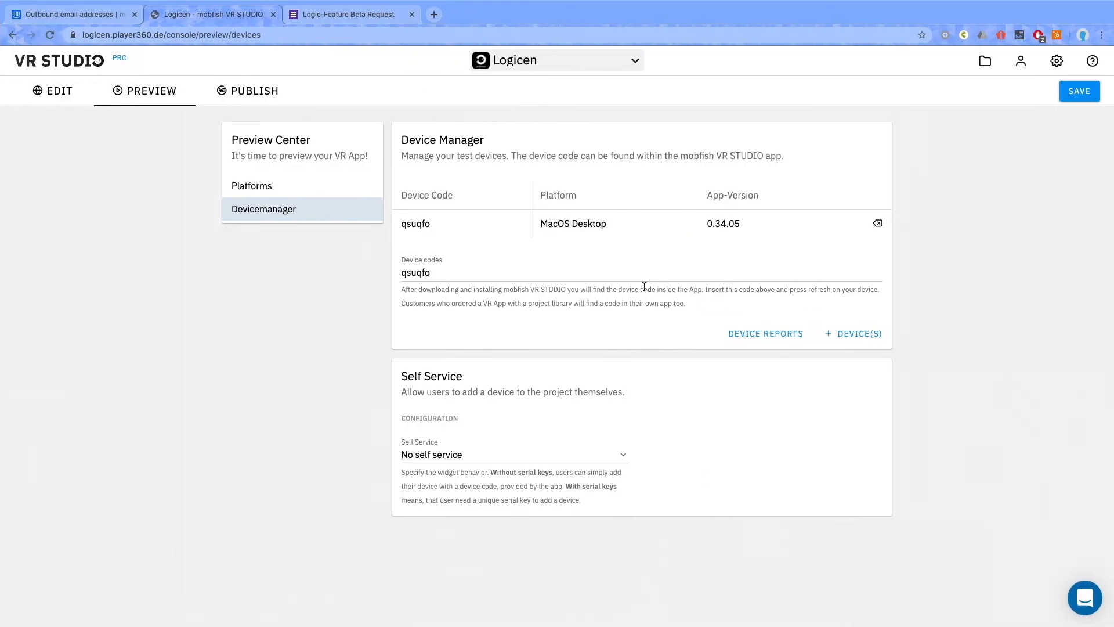
# Return to the Start Scene editor in the browser and look over the Logic-Feature Beta Request form.
pyautogui.click(42, 101)
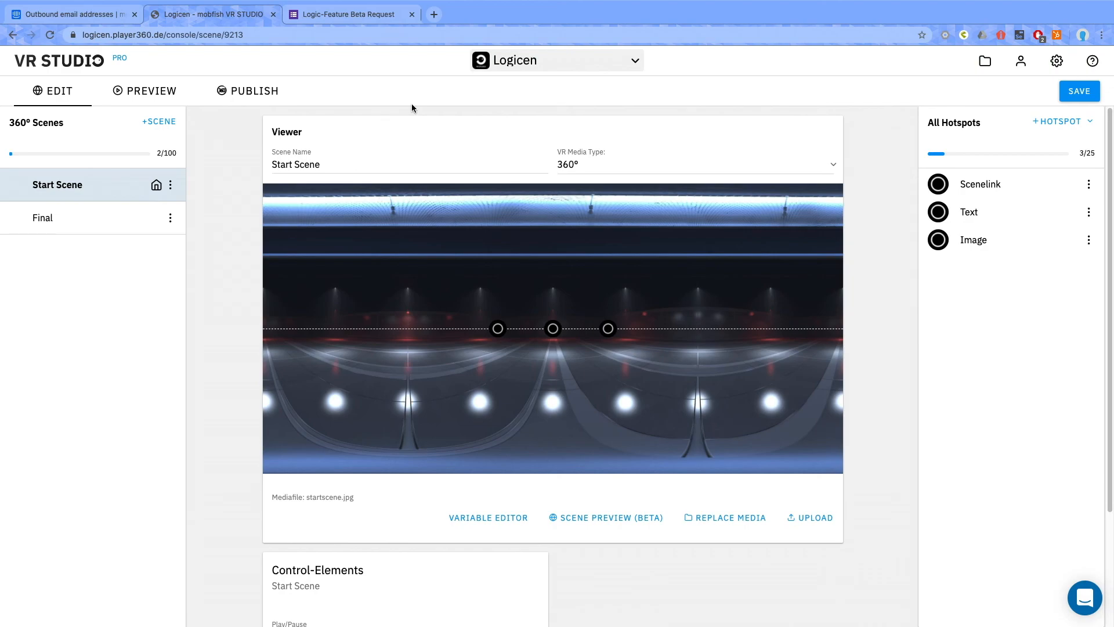
pyautogui.click(319, 16)
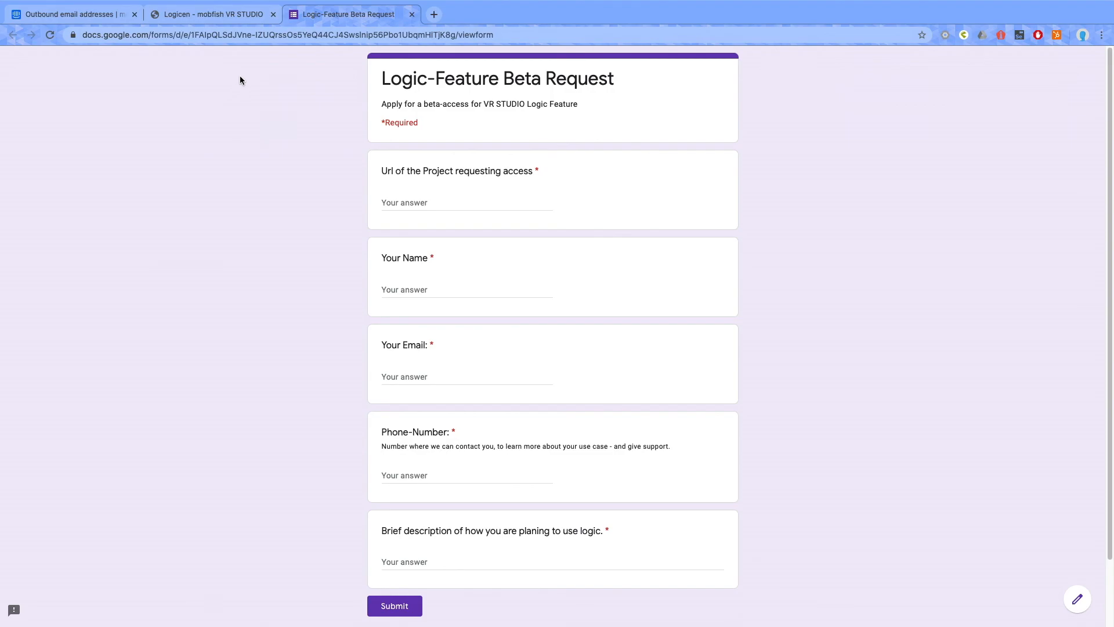
pyautogui.click(229, 21)
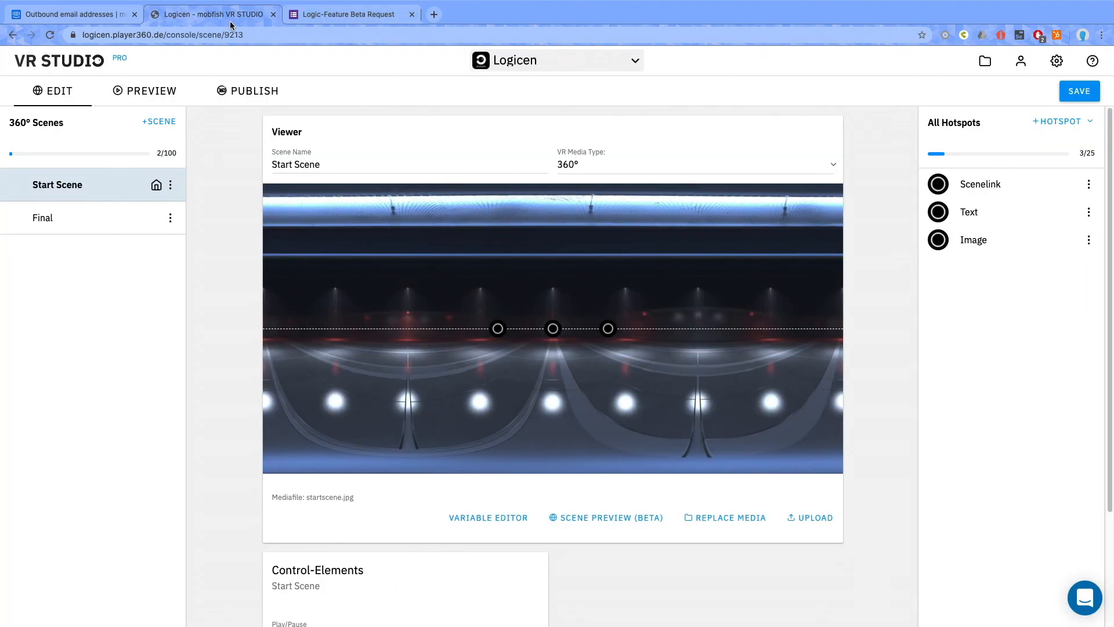